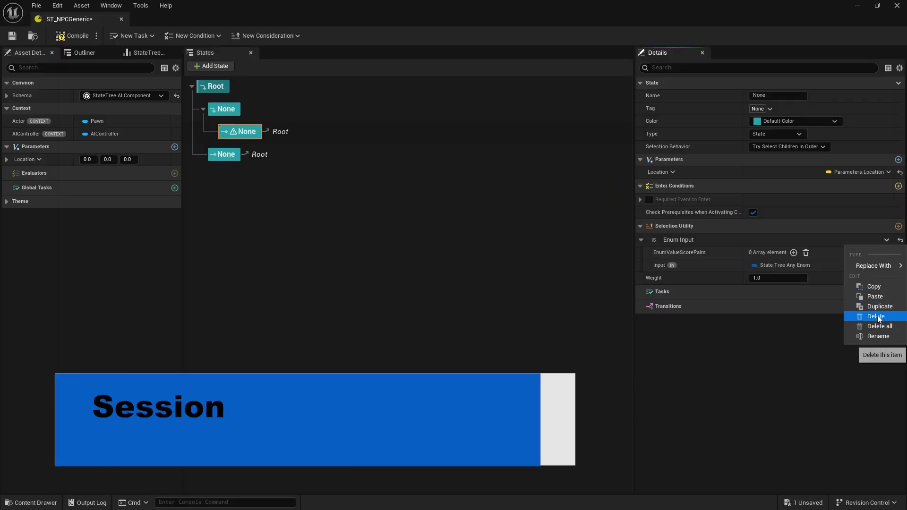
Delete the Enum Input consideration from the state's Selection Utility and return to ThirdPersonMap
click(878, 317)
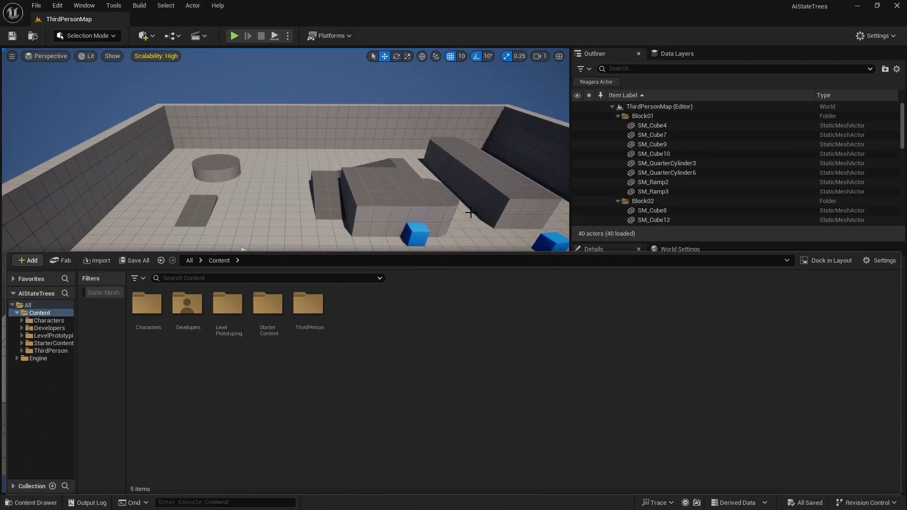
click(57, 4)
click(103, 162)
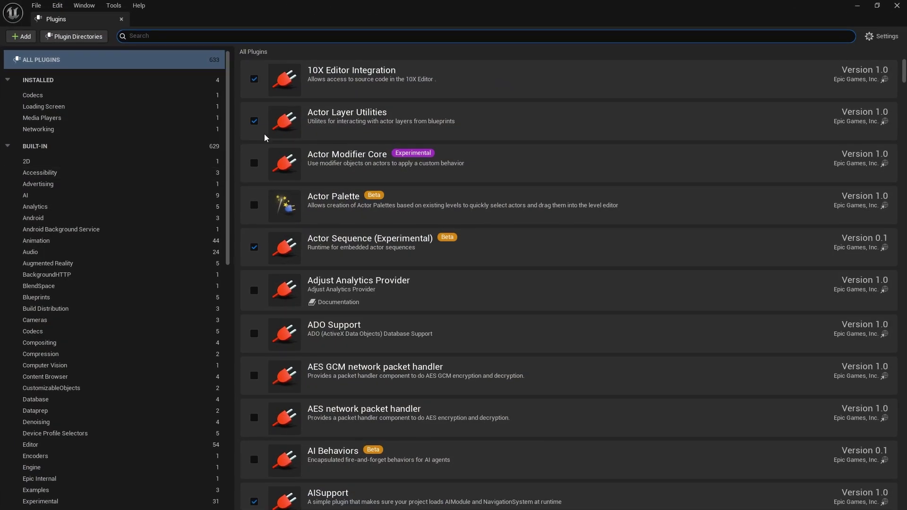
text(state)
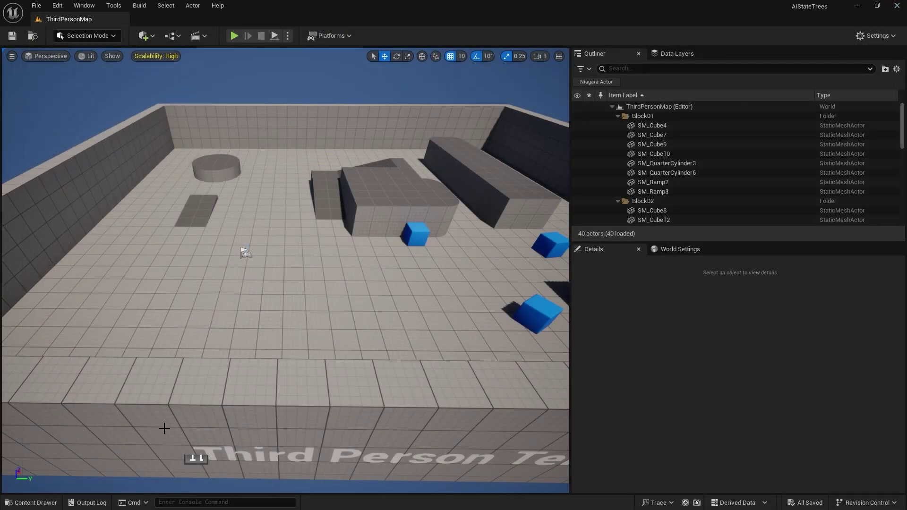
Create ST_NPCGeneric in Content with the StateTree AI Component schema and open it
click(35, 503)
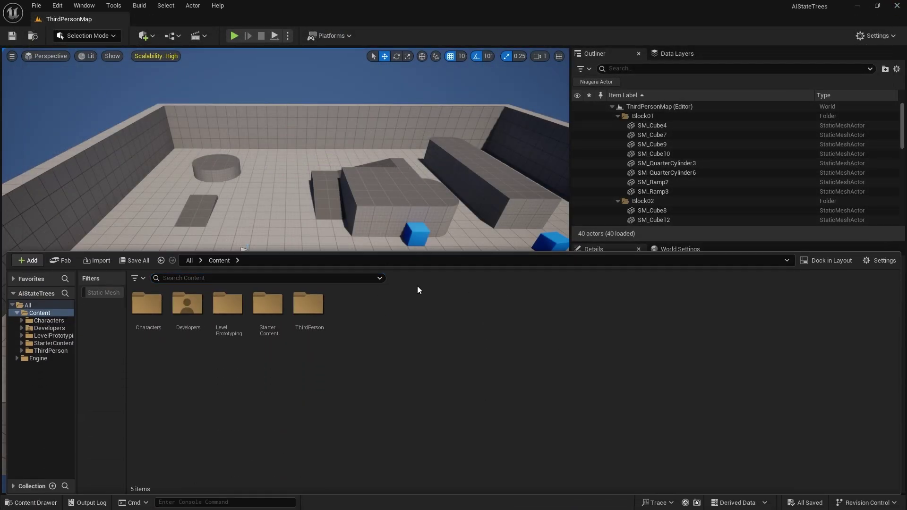
right_click(358, 310)
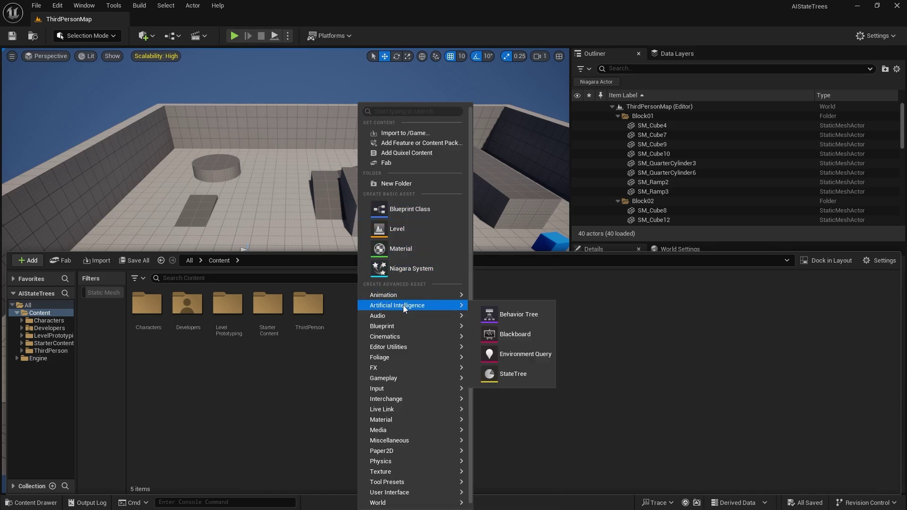
mouse_move(398, 305)
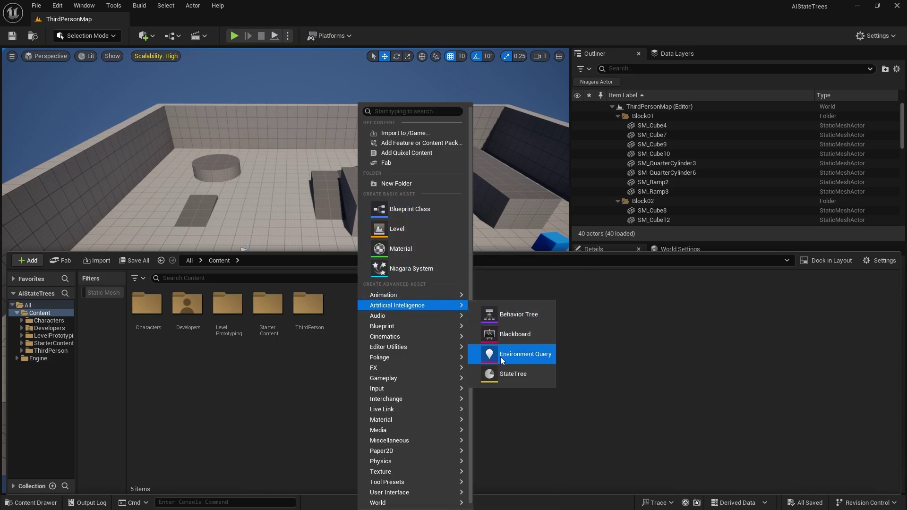
click(530, 380)
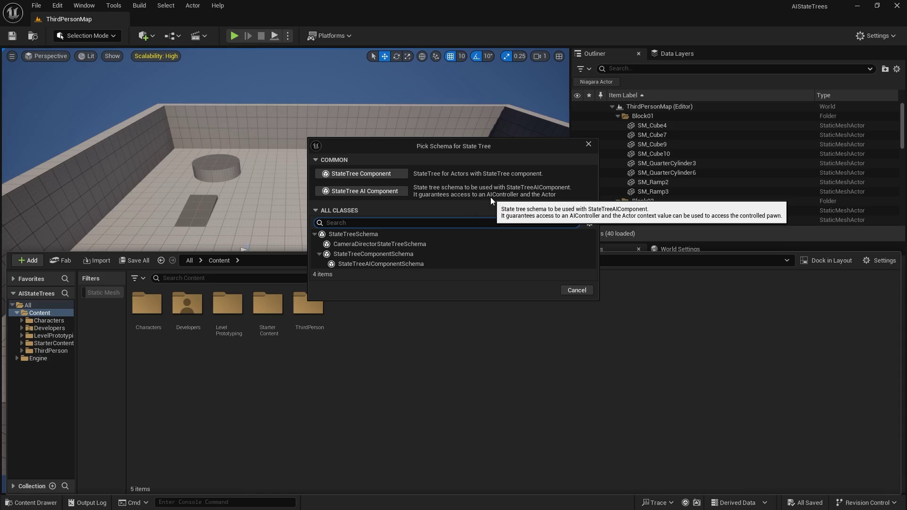
click(378, 194)
text(ST_NPC)
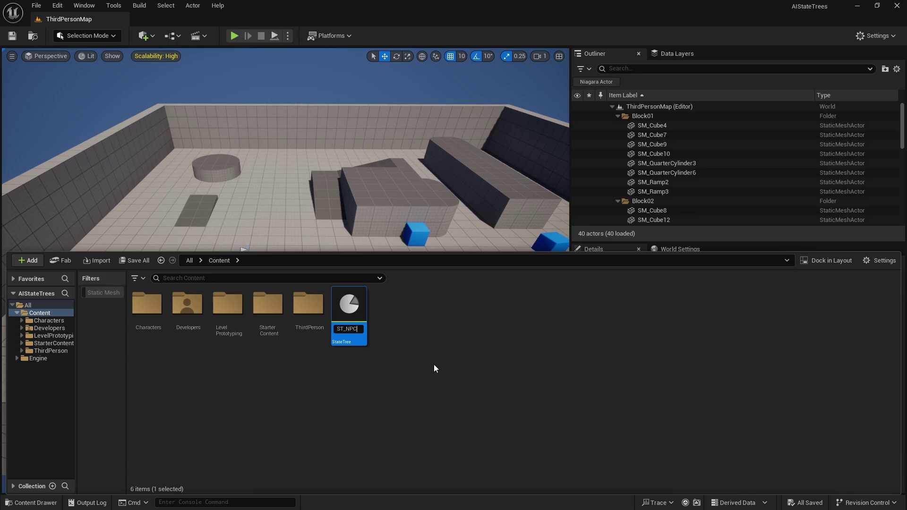
text(_Generic)
key(Return)
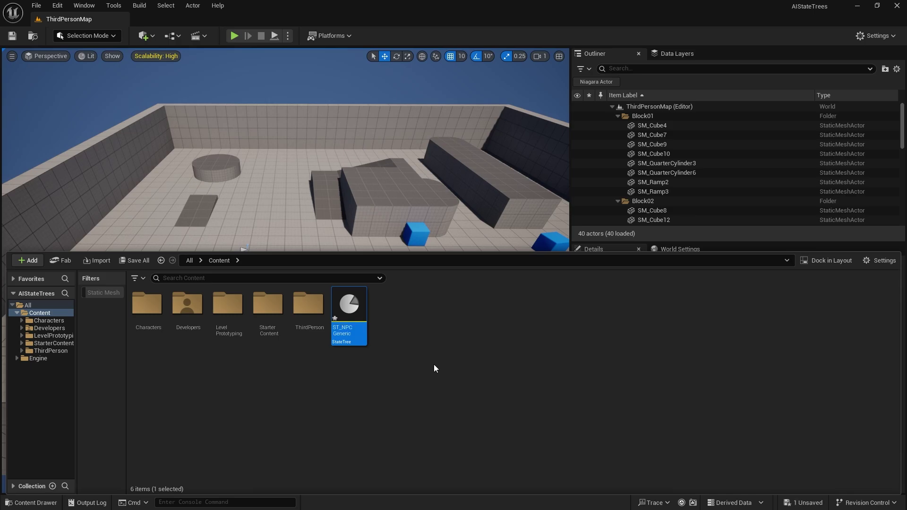
double_click(352, 302)
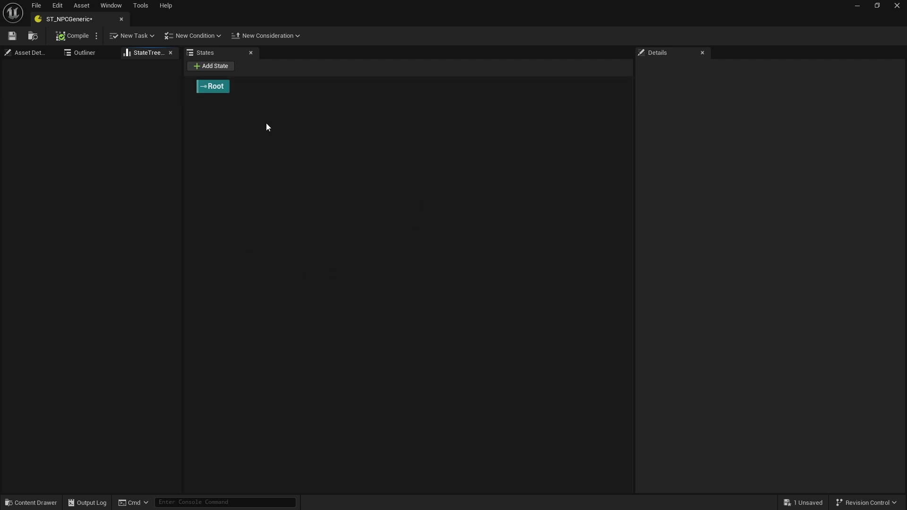
Add two child states under Root, keeping their default names
click(214, 86)
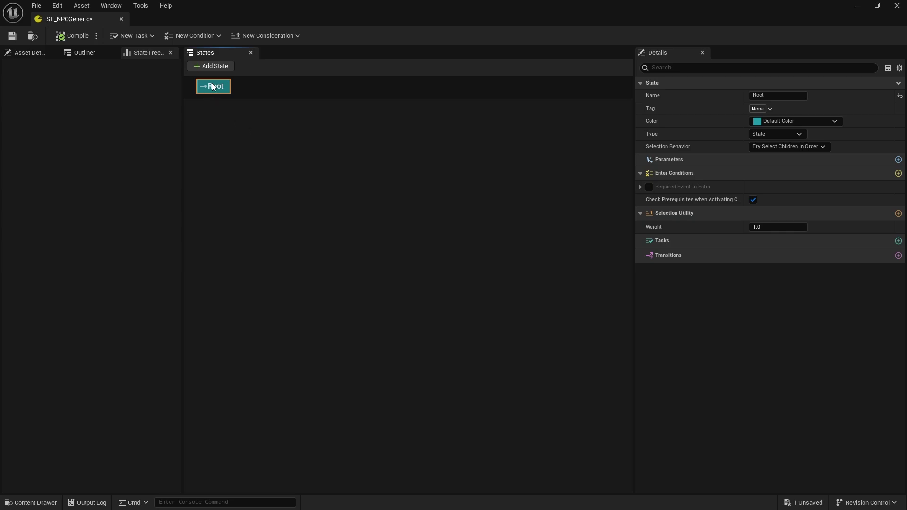
click(219, 68)
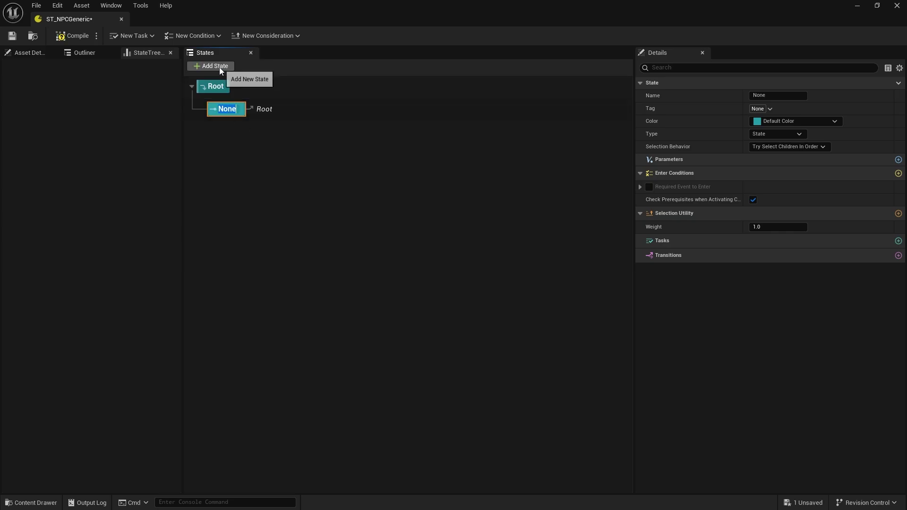
click(245, 147)
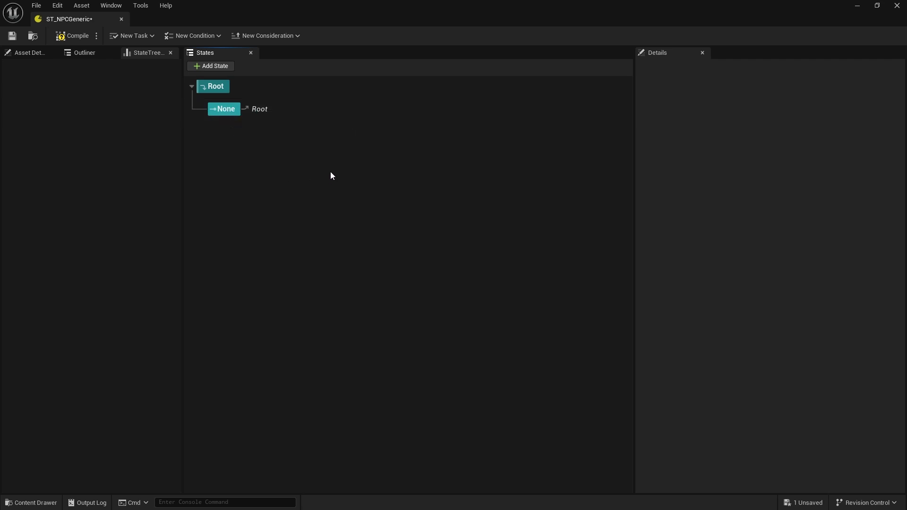
click(210, 66)
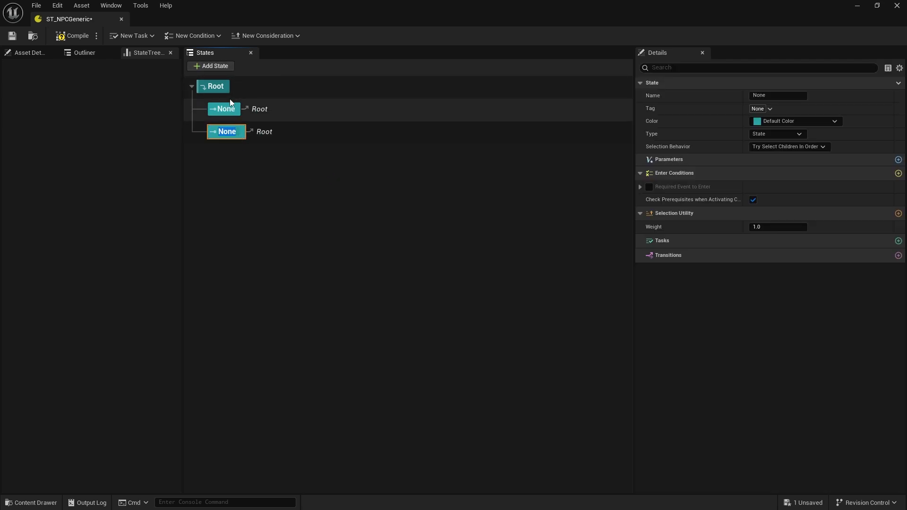
key(Return)
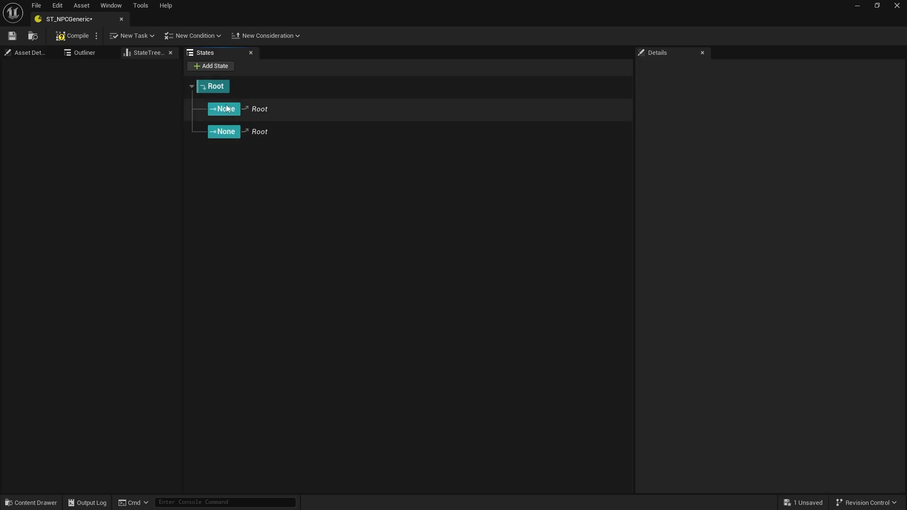
click(224, 111)
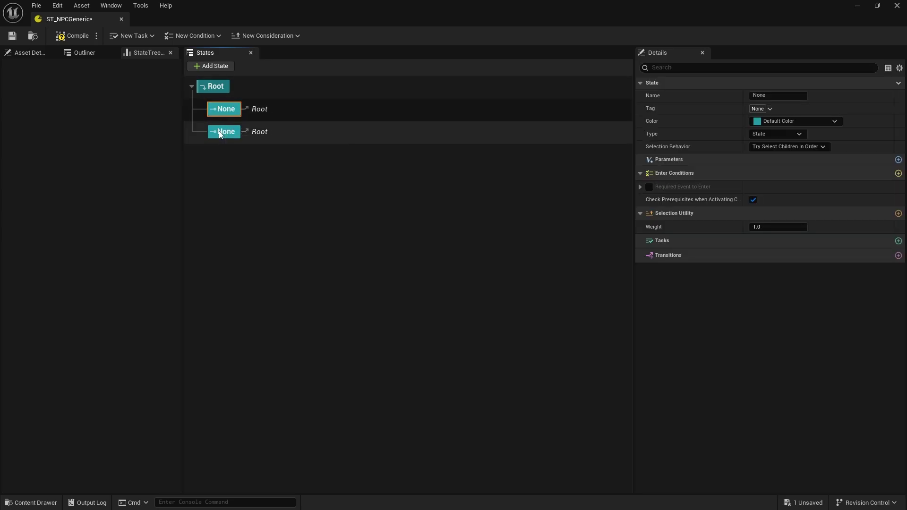
click(224, 132)
click(248, 187)
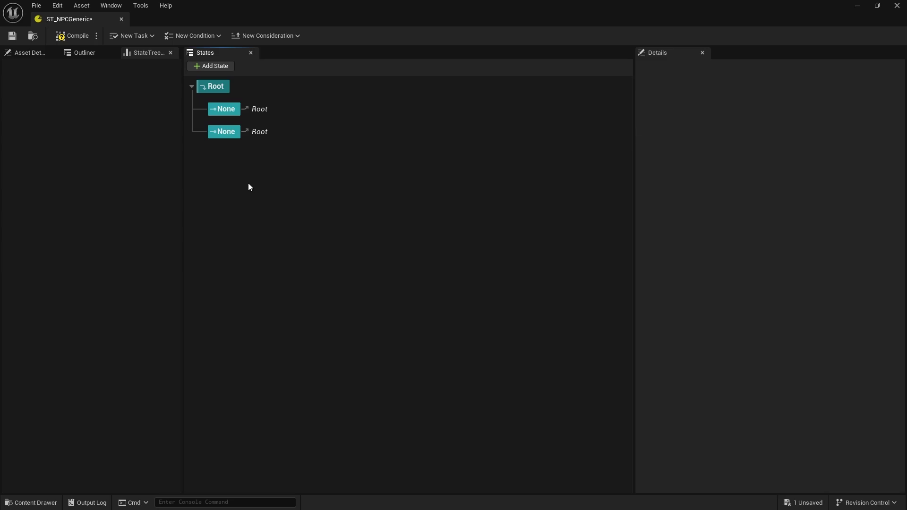
click(233, 111)
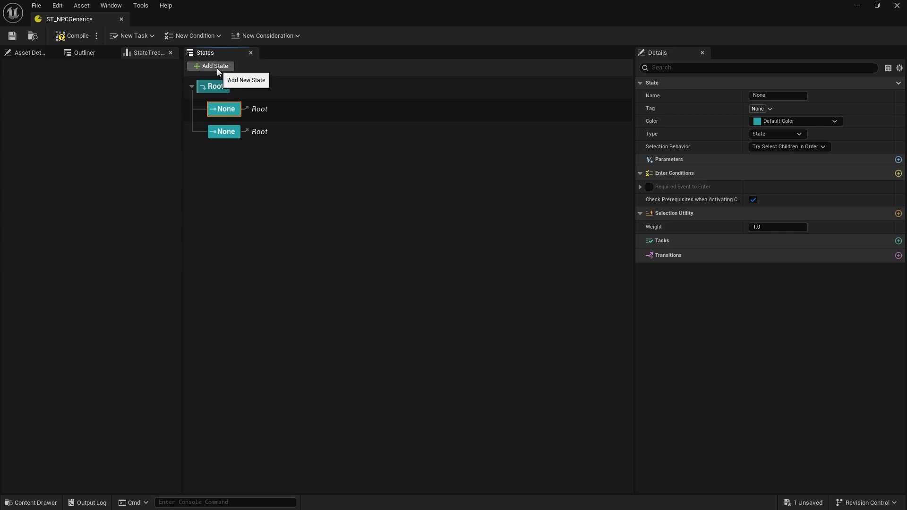
Add a child state under Root's first state, keeping its default name
right_click(232, 111)
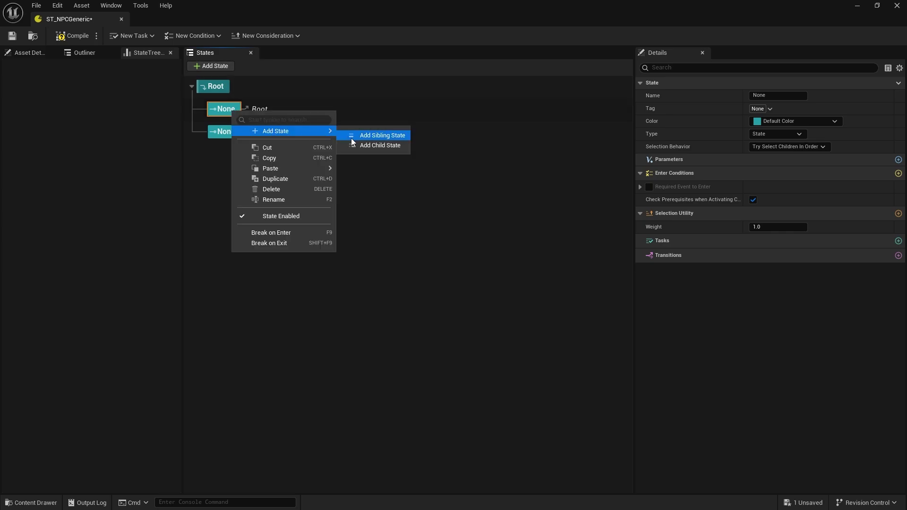
click(383, 147)
click(289, 202)
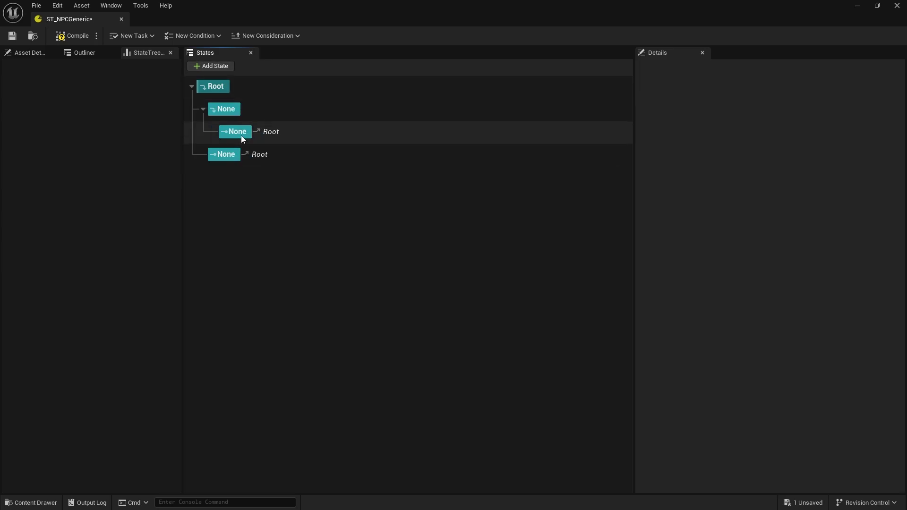
click(226, 109)
click(241, 132)
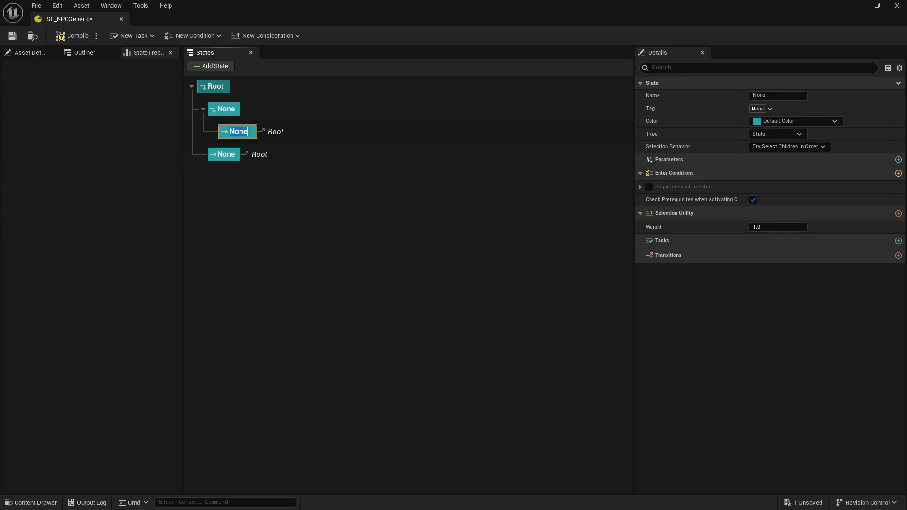
key(Return)
click(250, 197)
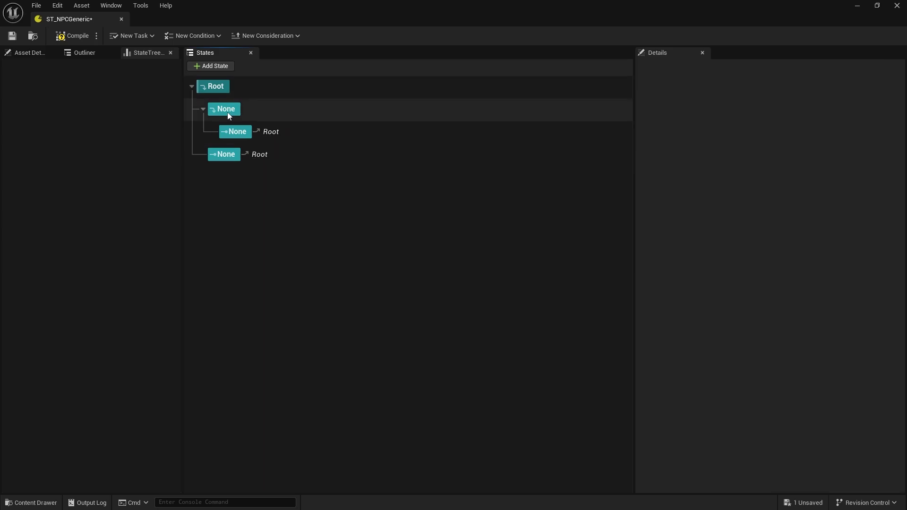
click(227, 112)
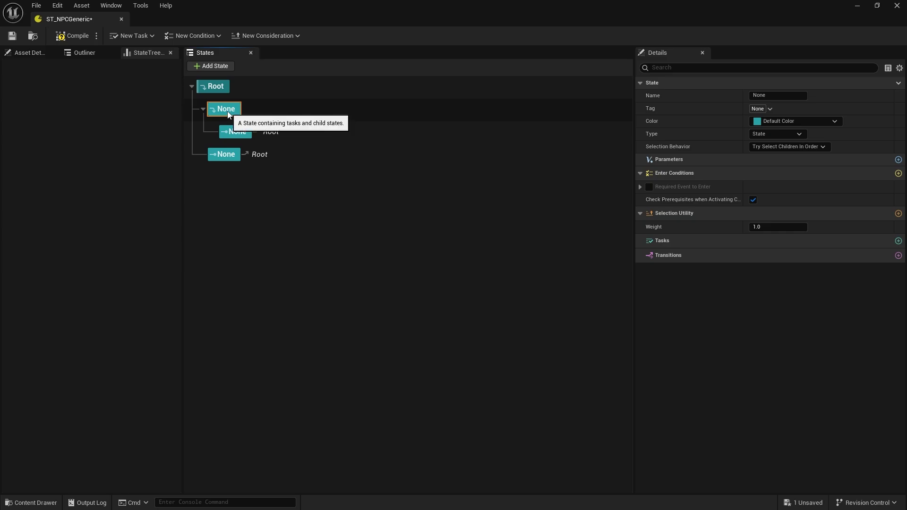
click(232, 137)
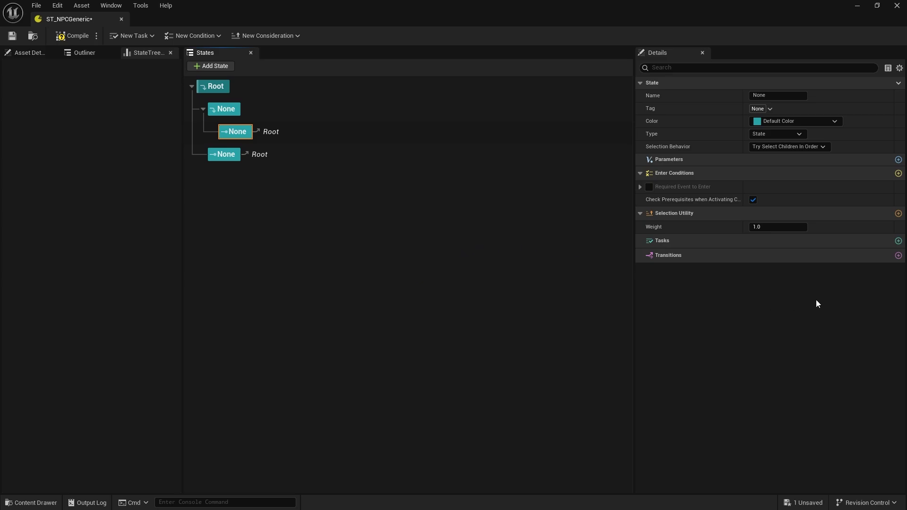
click(898, 256)
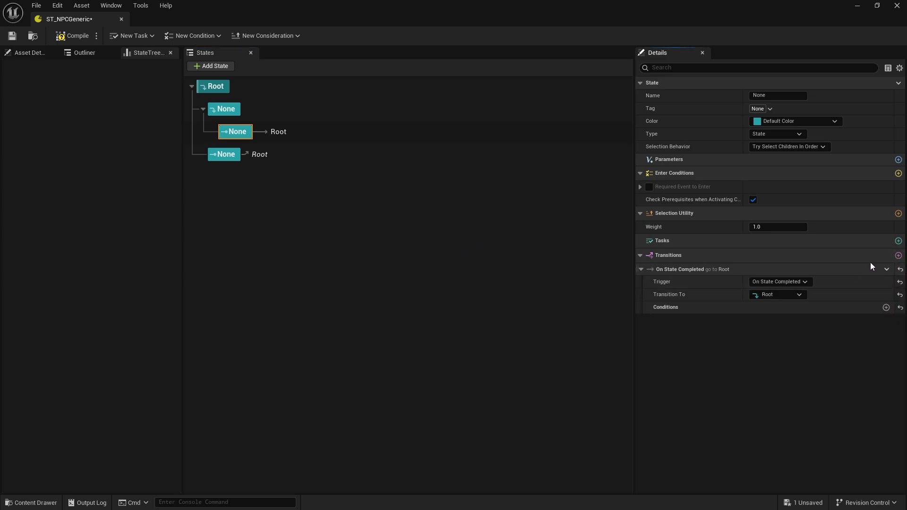
click(898, 255)
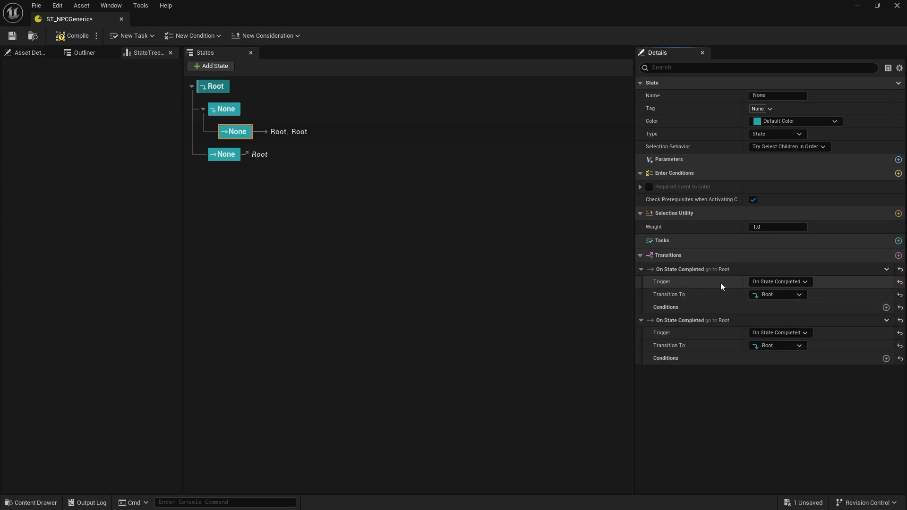
click(782, 283)
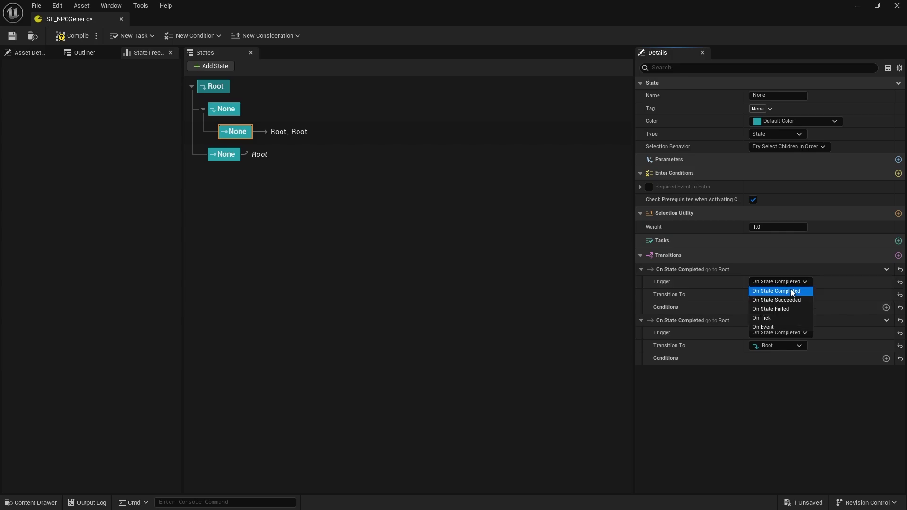
click(774, 310)
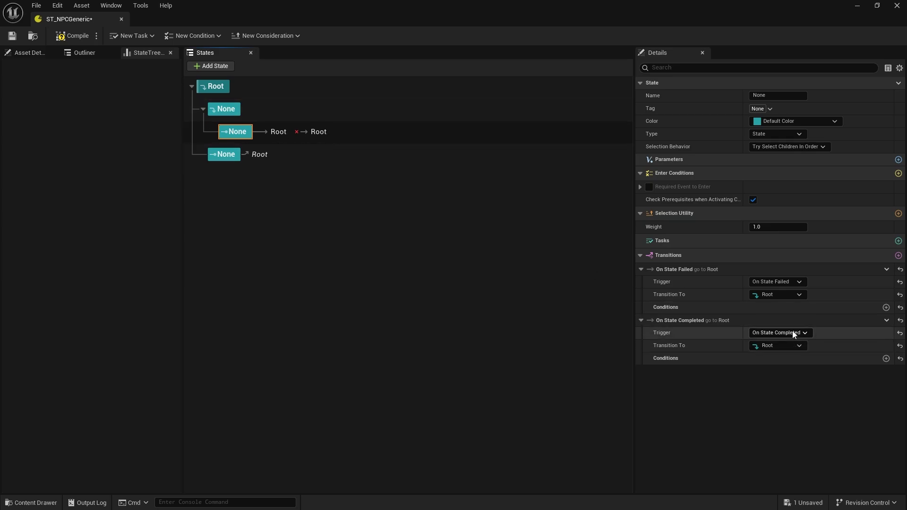
click(899, 270)
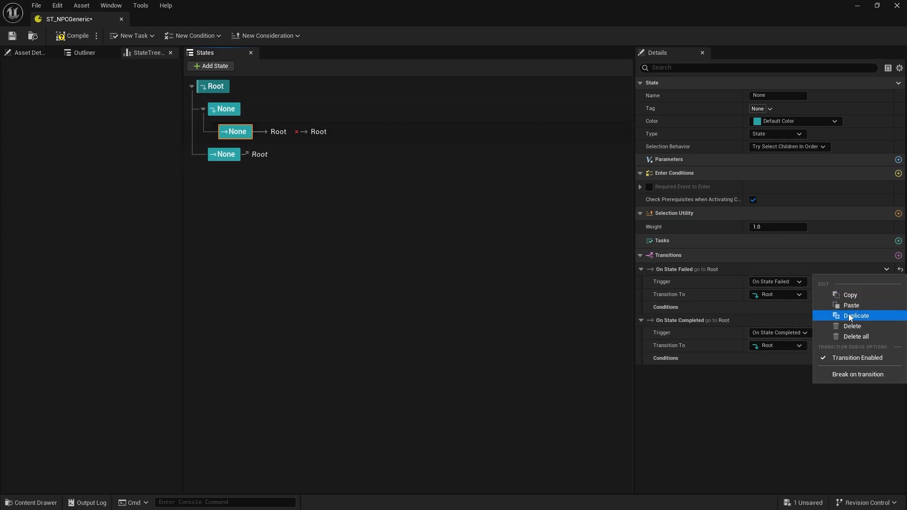
click(855, 324)
click(899, 270)
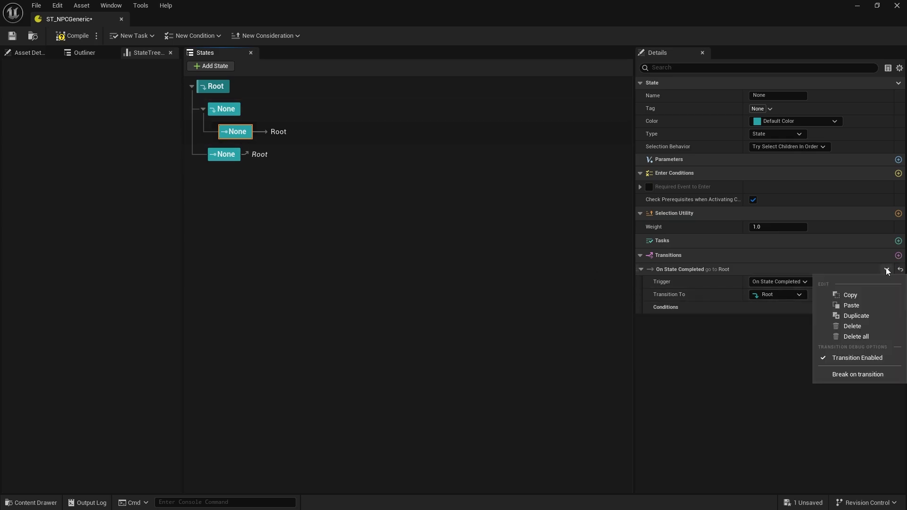
click(843, 327)
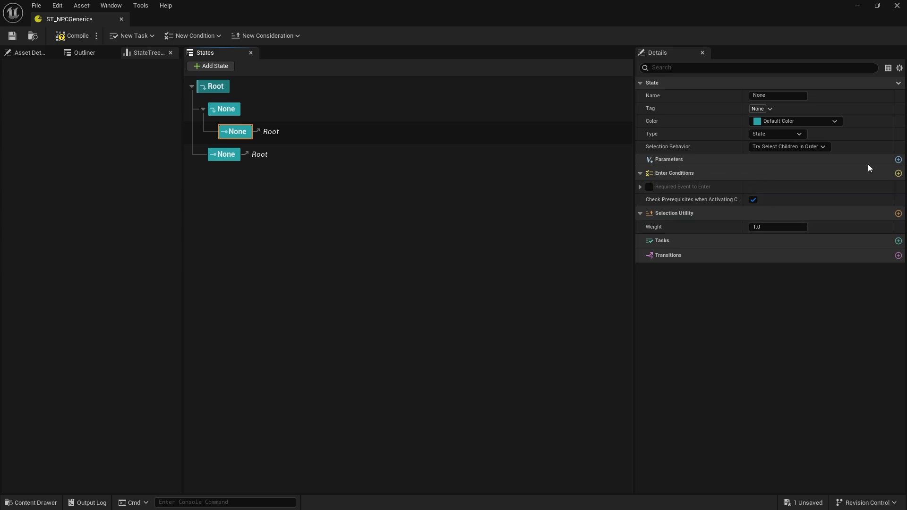
click(898, 159)
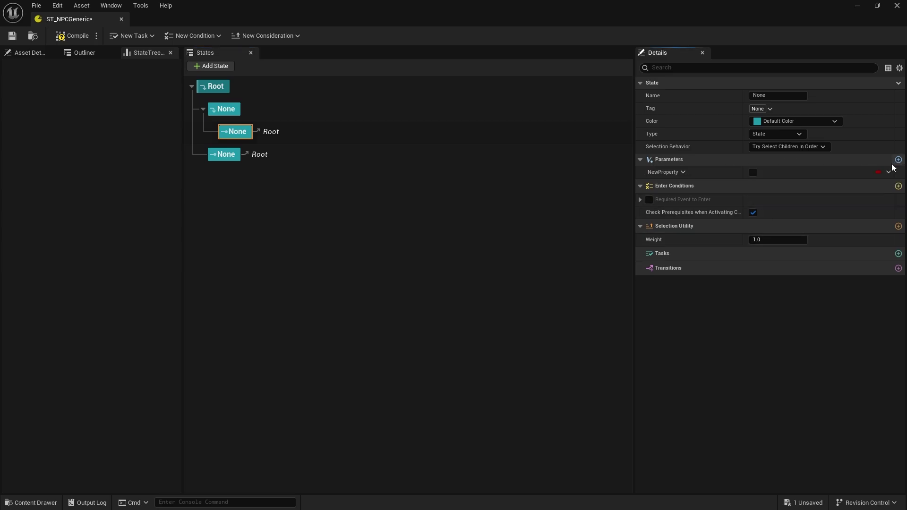
Change the new state parameter from Boolean to a Vector named Location
click(675, 174)
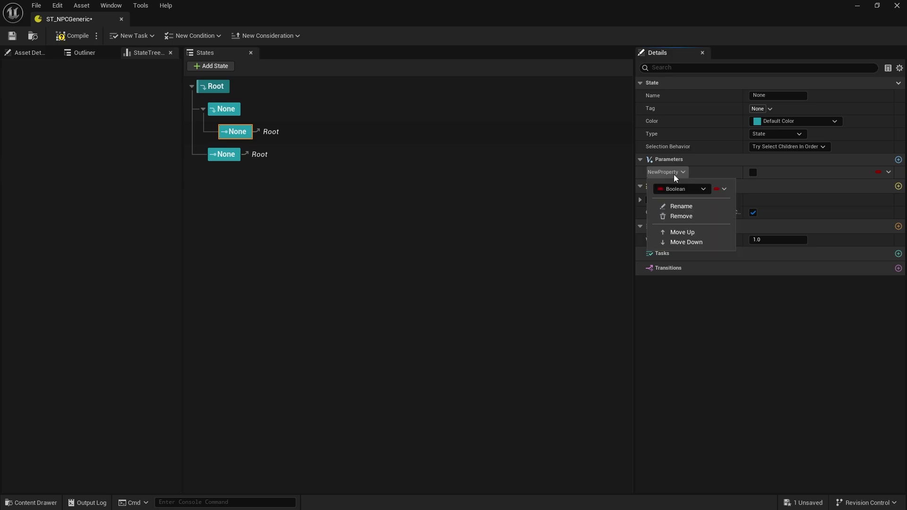
click(683, 189)
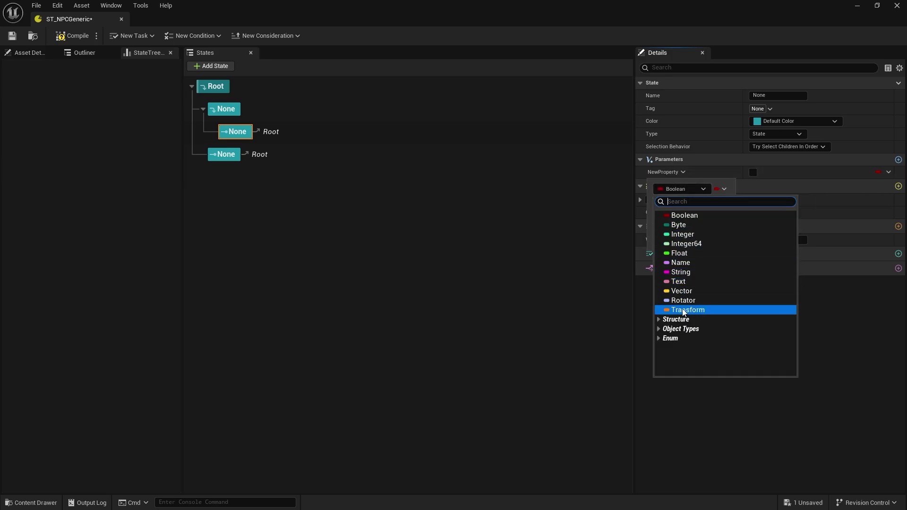
click(686, 292)
click(676, 173)
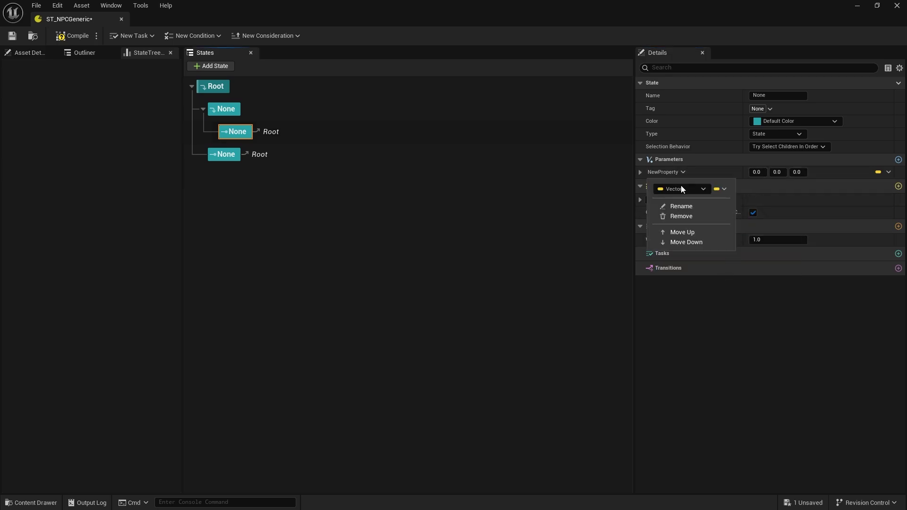
click(689, 206)
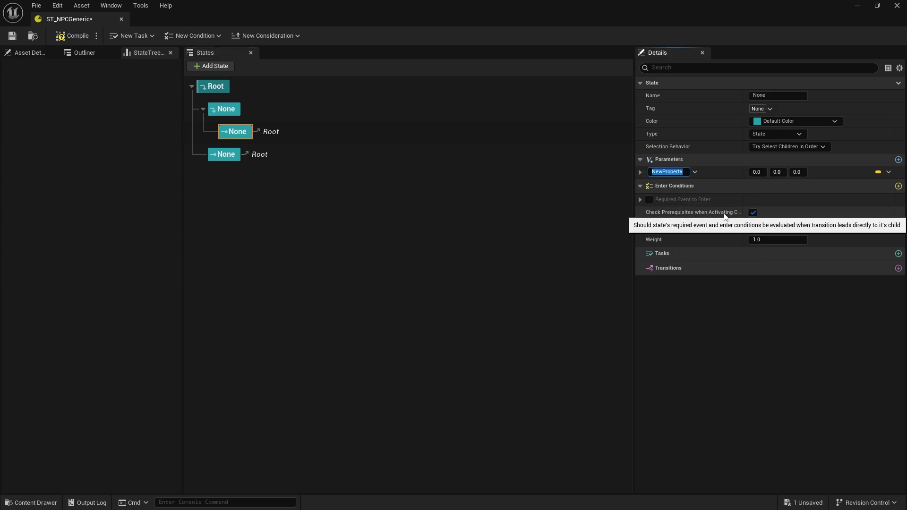
text(Location)
key(Return)
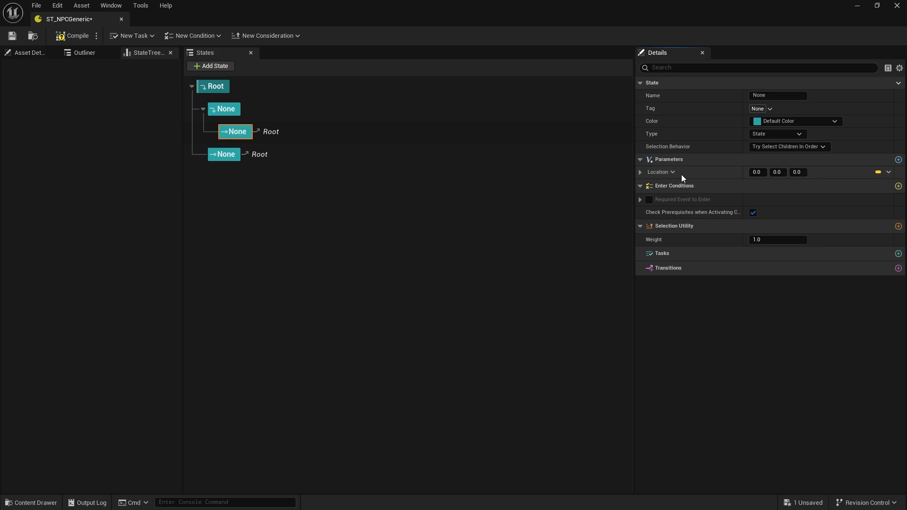
Promote Location to a tree-level Location parameter and bind it
click(888, 172)
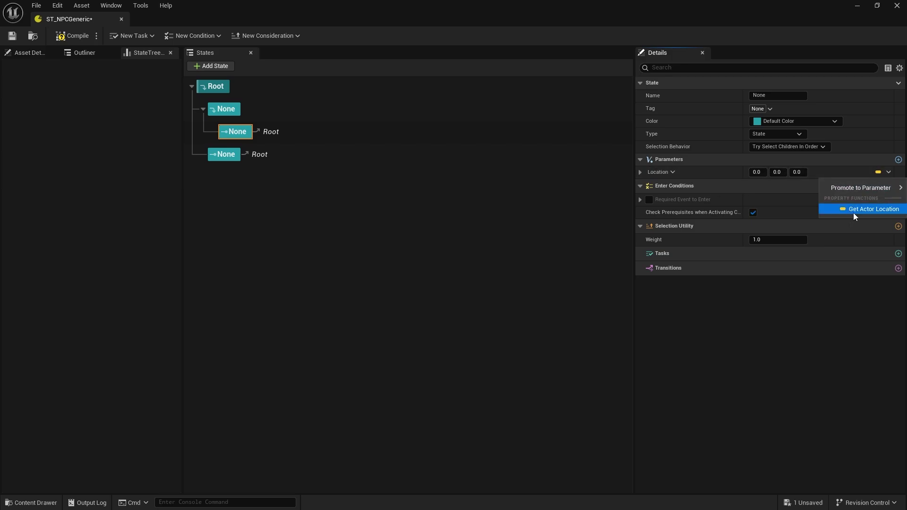
mouse_move(860, 187)
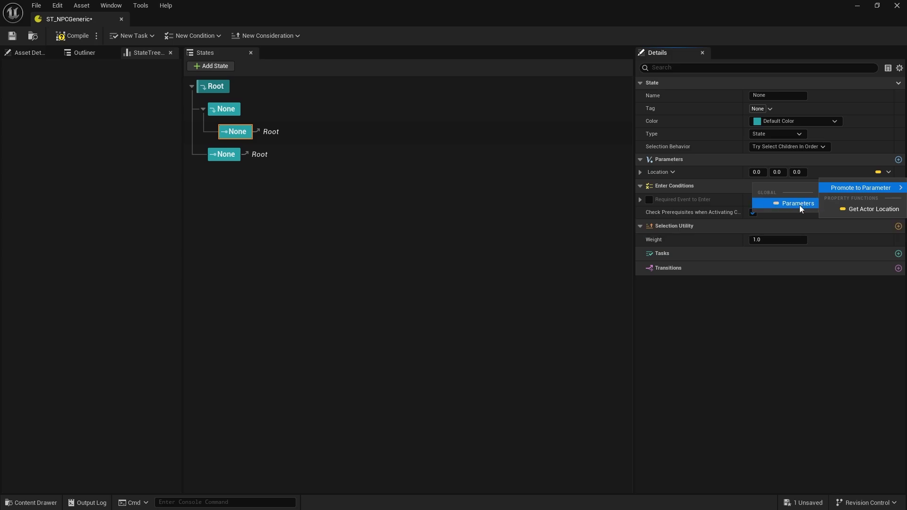
click(800, 205)
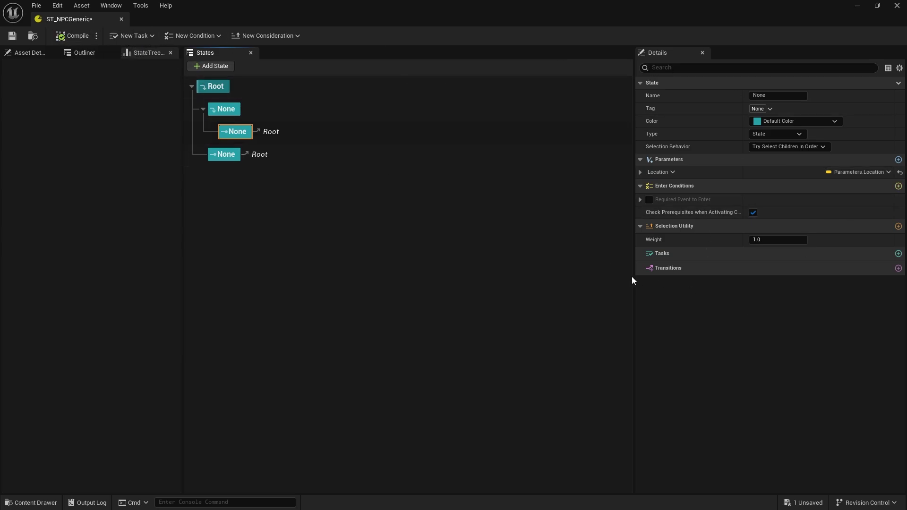
click(29, 56)
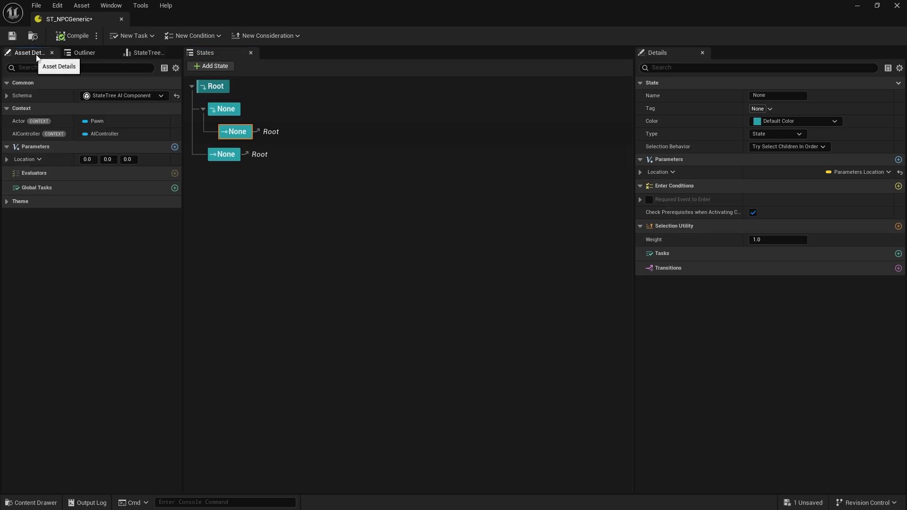
View the asset's schema, context and Location parameter, then list the enter-condition types
click(75, 53)
click(32, 53)
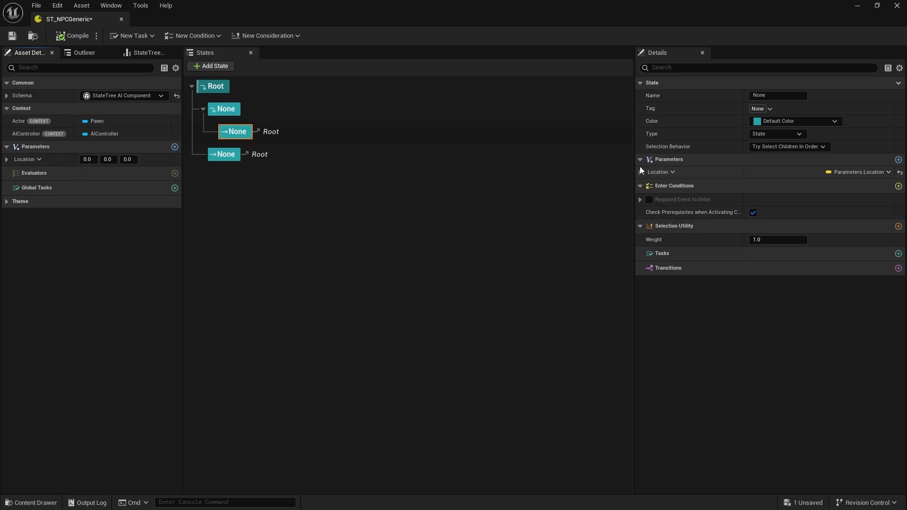
click(664, 186)
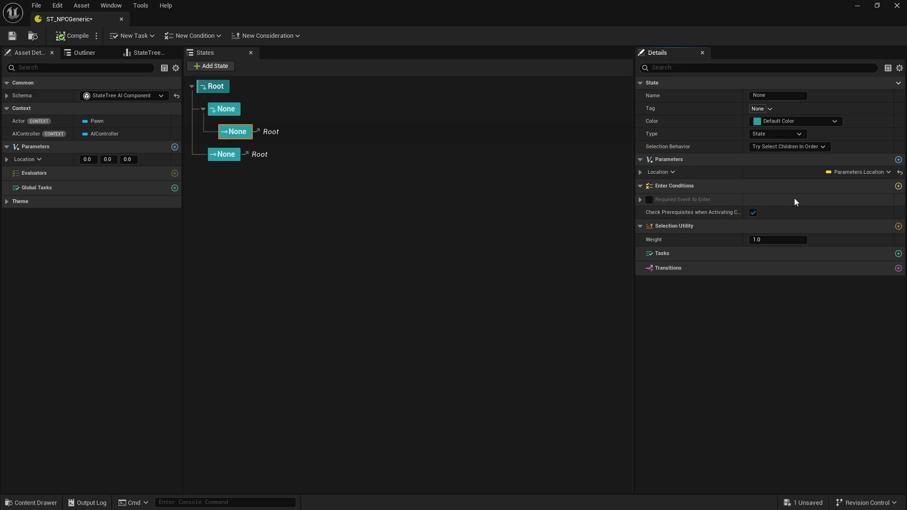
click(898, 186)
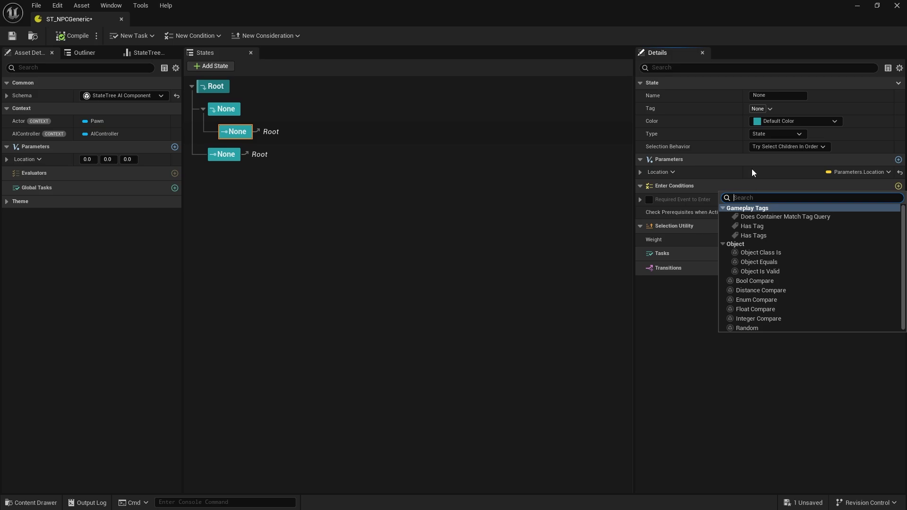
click(687, 326)
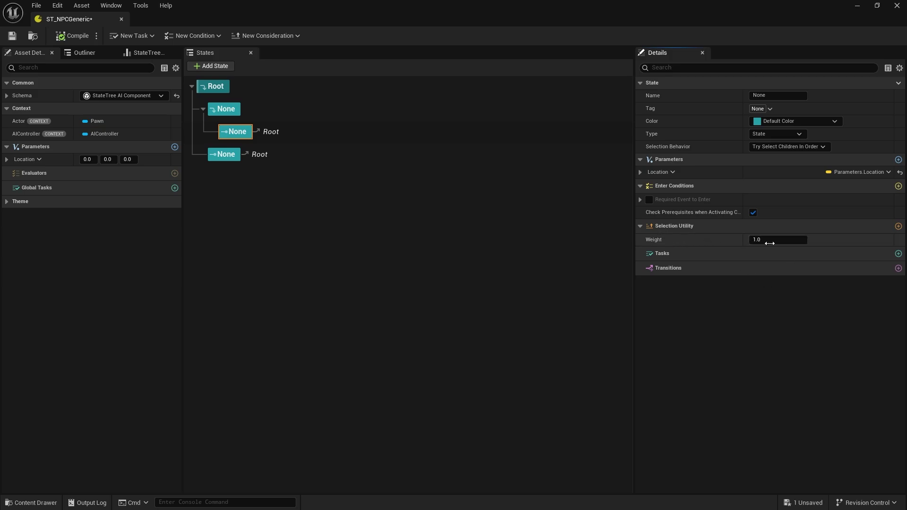
click(898, 226)
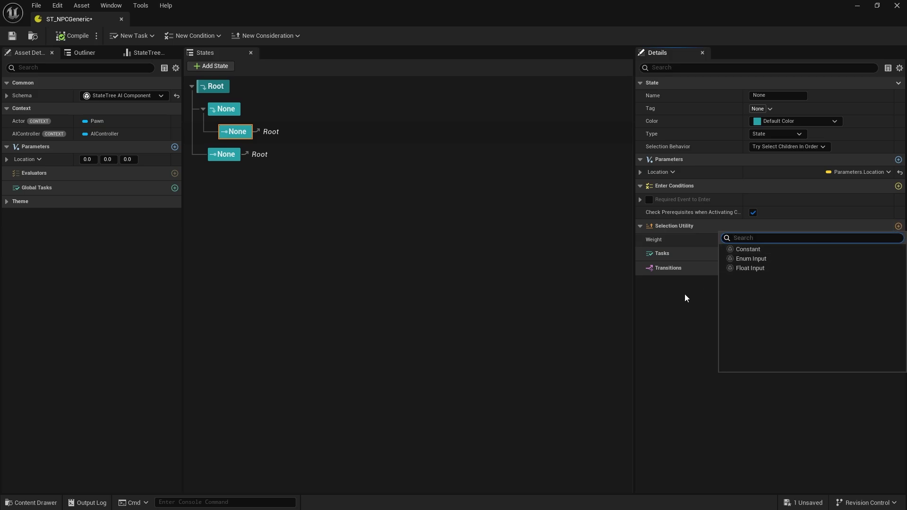
click(763, 262)
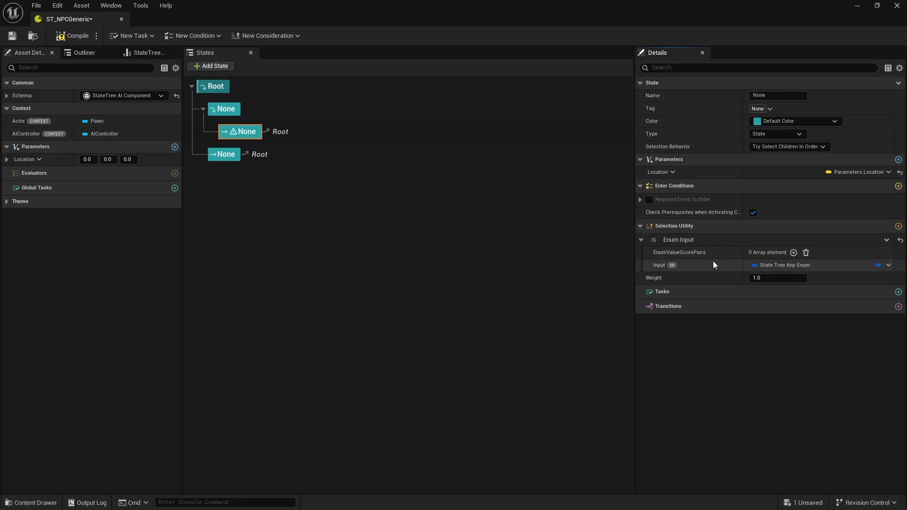
click(887, 239)
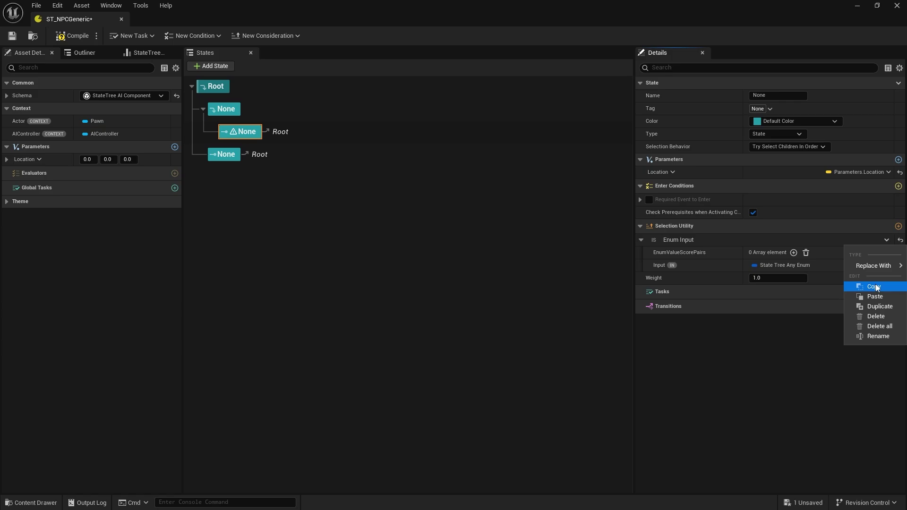
click(879, 326)
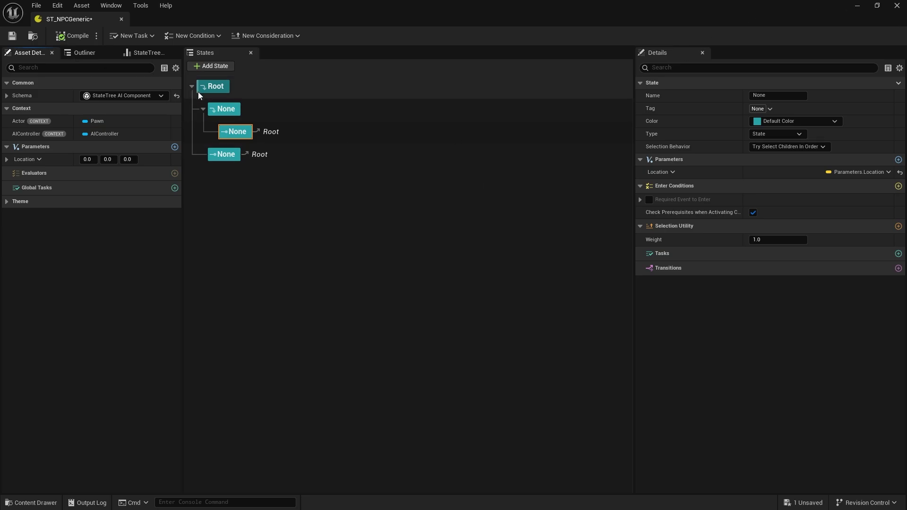
Create a Character-based Blueprint named BP_NPC in the Content folder and open it
click(857, 4)
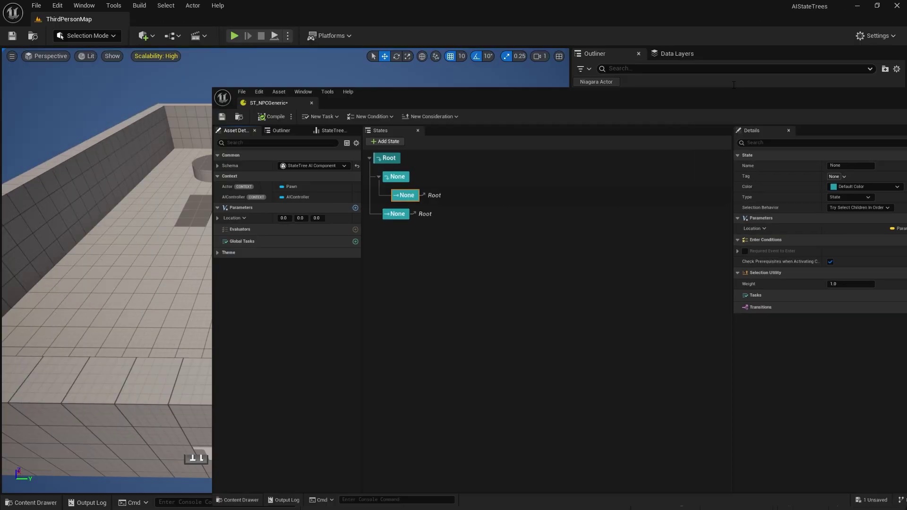
click(54, 505)
right_click(412, 328)
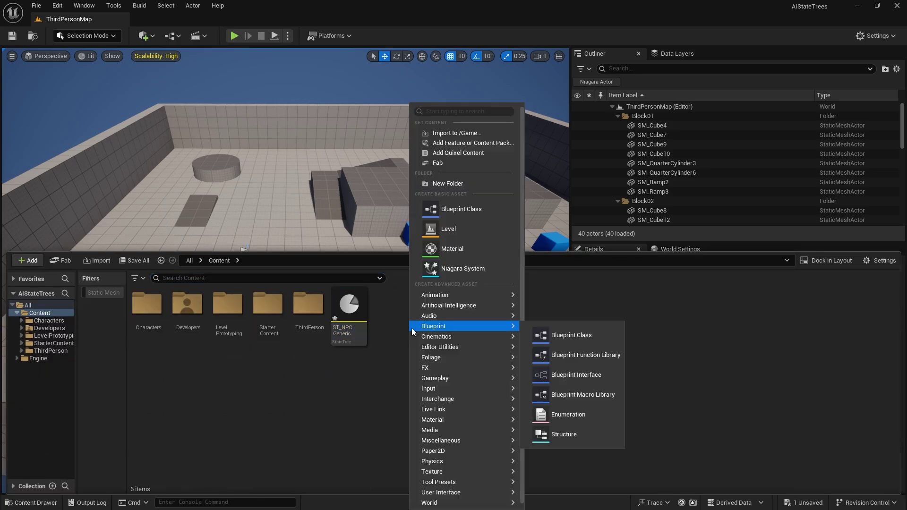
click(462, 209)
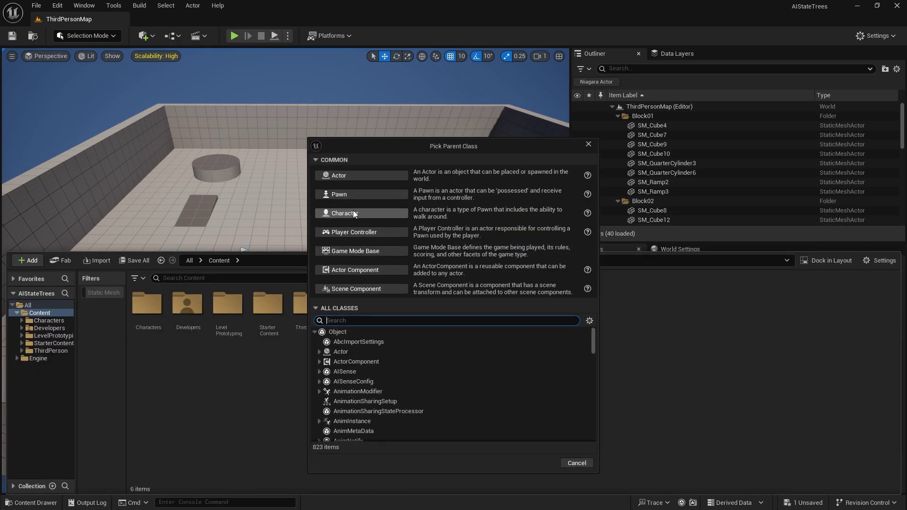
click(354, 213)
text(BP_)
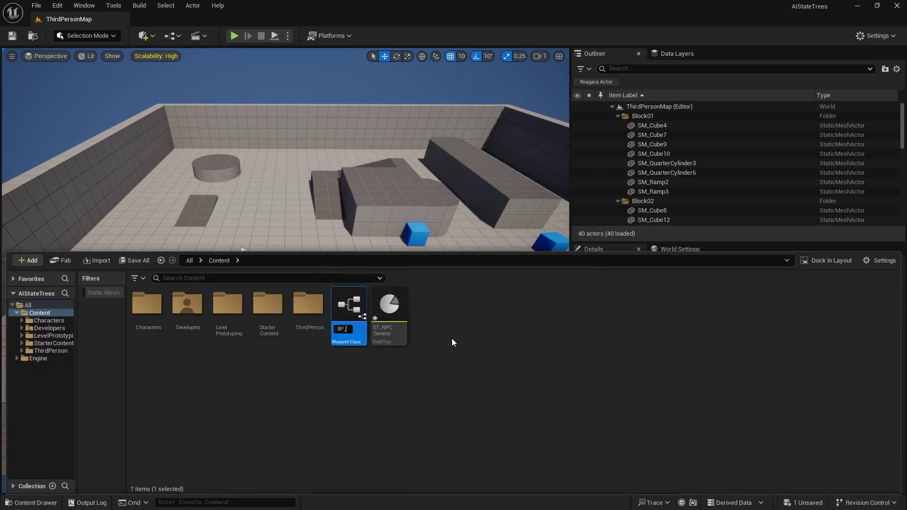
text(NPC)
key(Return)
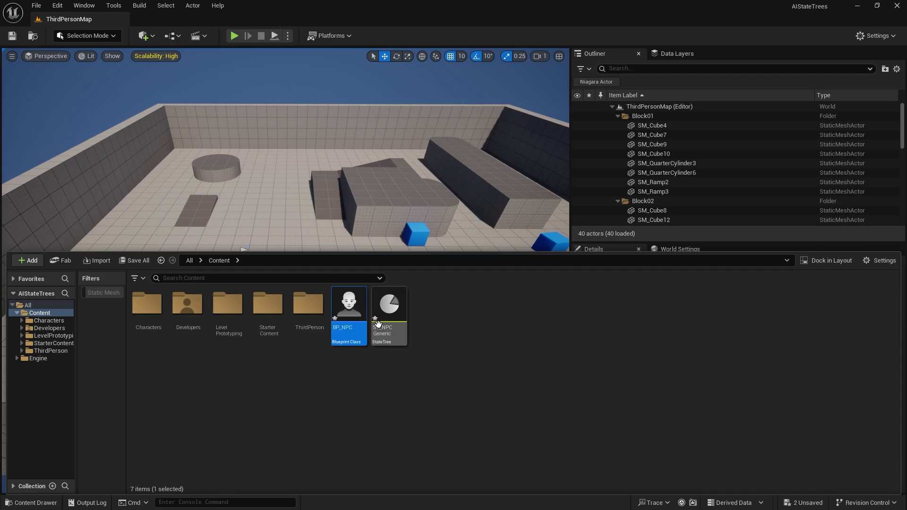
double_click(350, 306)
Give the Mesh component the SKM_Manny skeletal mesh and the ABP_Manny Anim Class
click(124, 117)
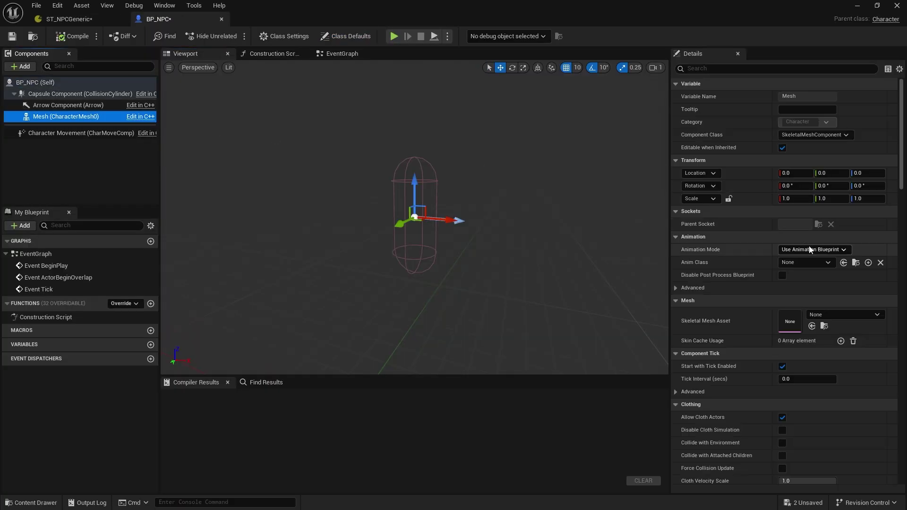
click(822, 314)
scroll(833, 255, down, 3)
scroll(833, 241, down, 2)
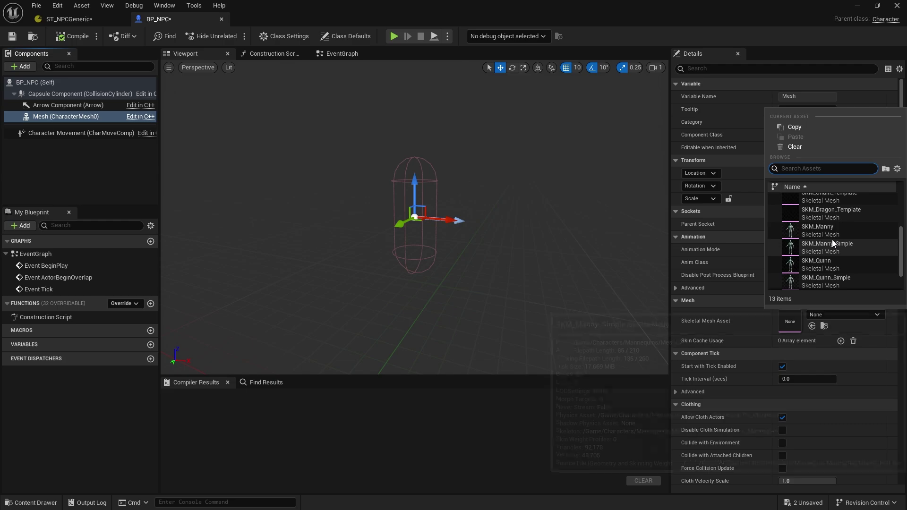
click(832, 239)
click(808, 262)
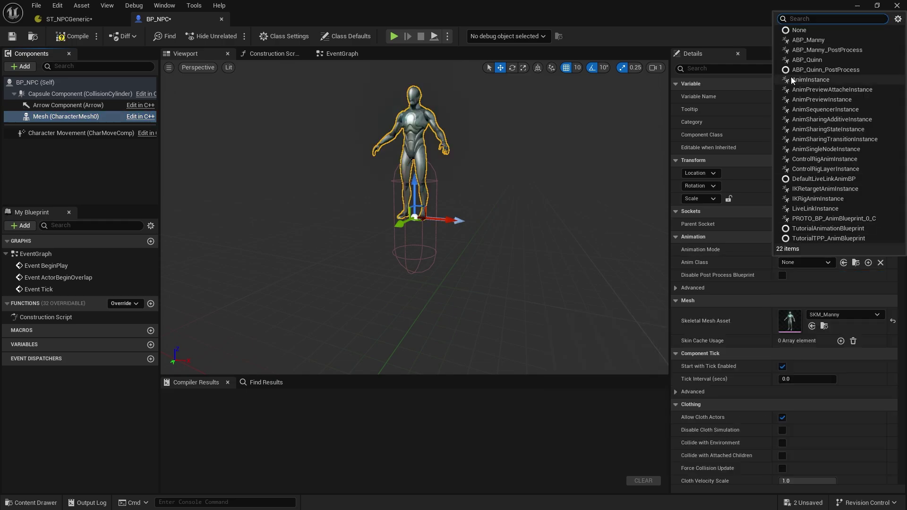
click(815, 42)
Lower the mesh to Z -90, rotate it -90 to face forward, then compile and save
mouse_move(414, 195)
mouse_down()
mouse_move(411, 268)
mouse_move(470, 275)
mouse_move(454, 234)
mouse_up()
key(e)
scroll(461, 213, up, 3)
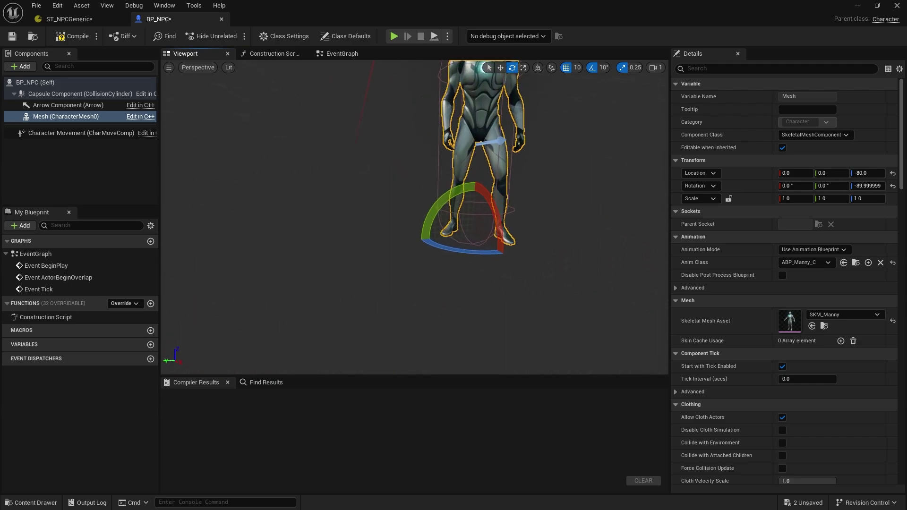
key(w)
drag(475, 200, 475, 212)
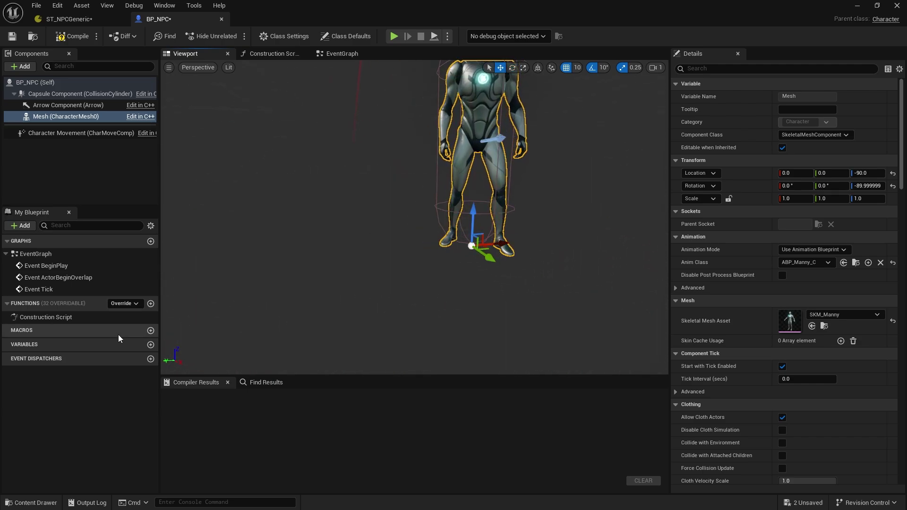
click(73, 35)
click(12, 36)
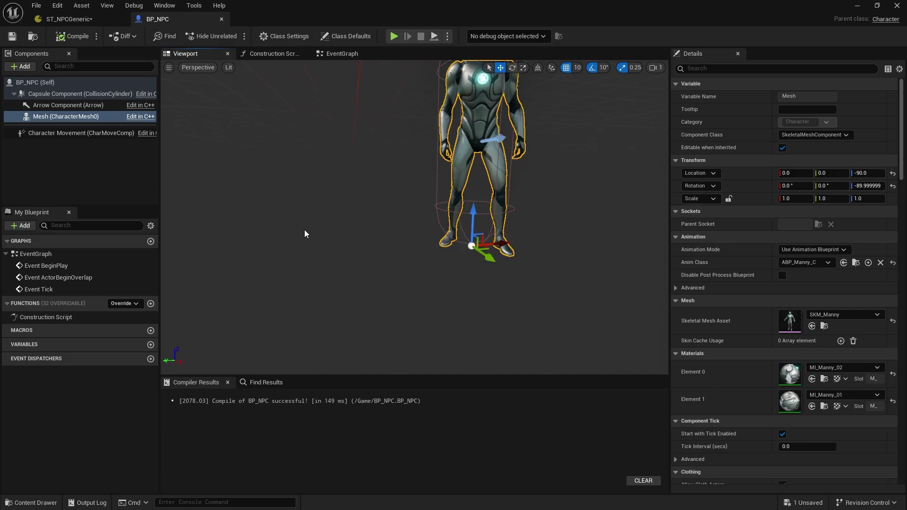
click(39, 502)
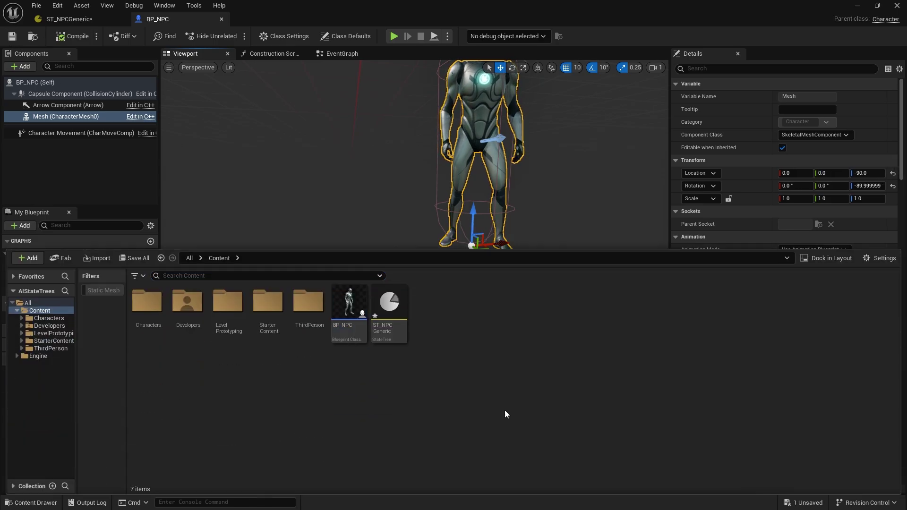
Create an AIController-based Blueprint named AIC_NPC
right_click(452, 321)
click(496, 208)
text(ai contro)
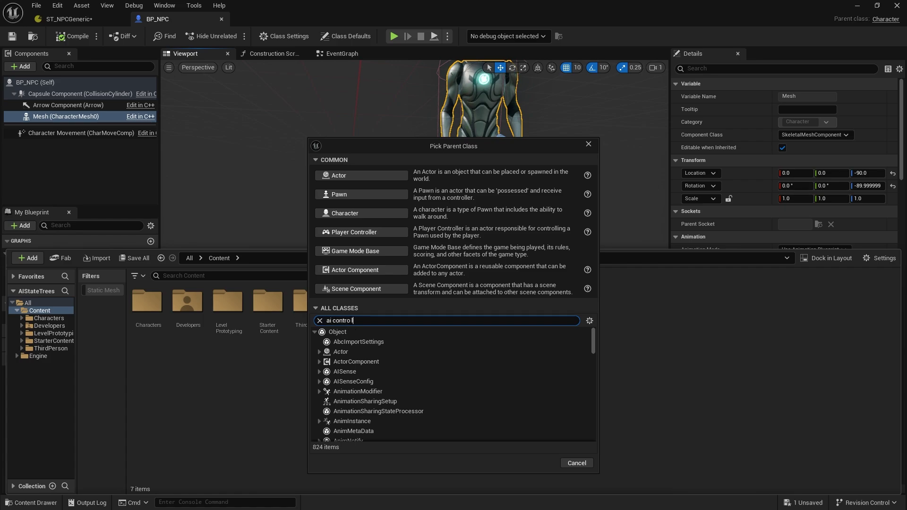
text(ll)
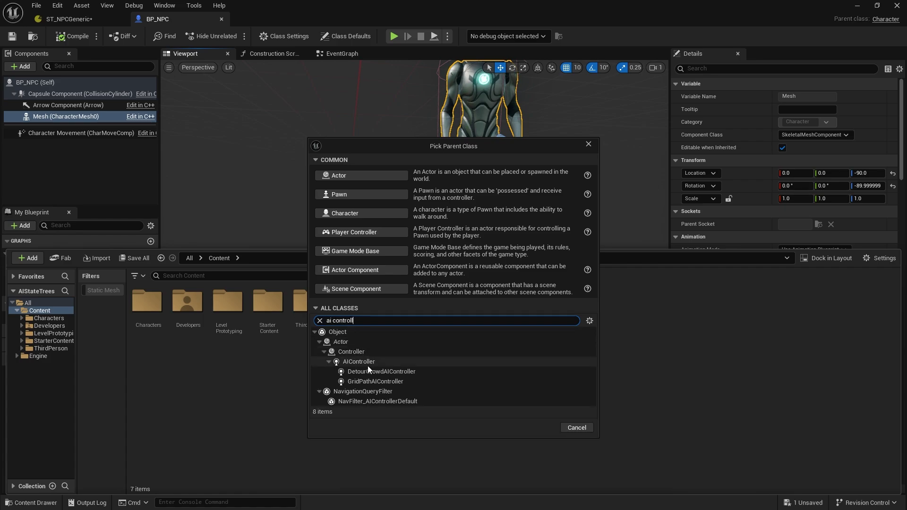
click(367, 365)
click(536, 429)
text(AIC_NPC)
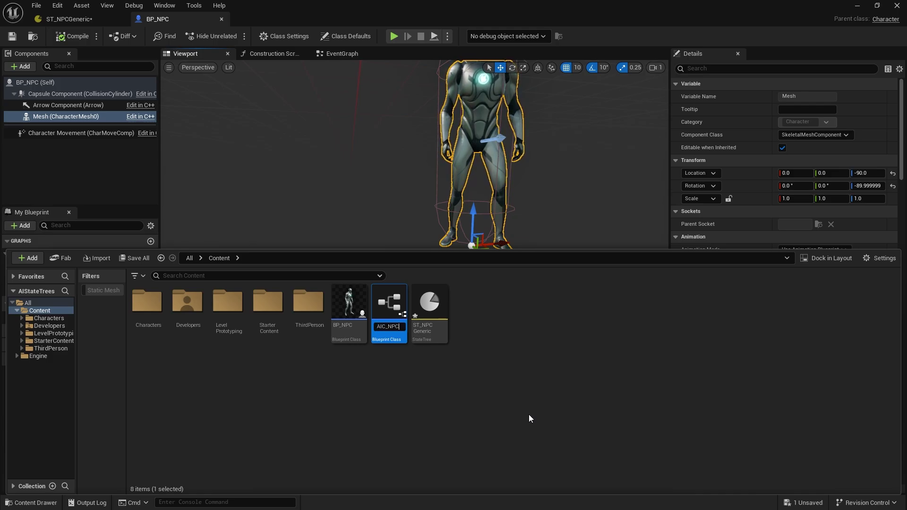
key(Return)
Set BP_NPC's AI Controller Class to AIC_NPC in Class Defaults and recompile
click(74, 35)
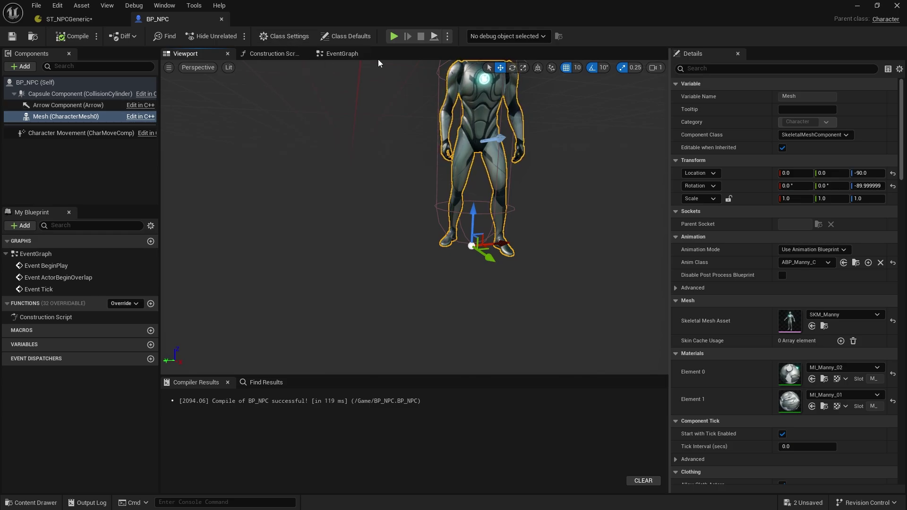
click(287, 36)
click(347, 36)
text(aicon)
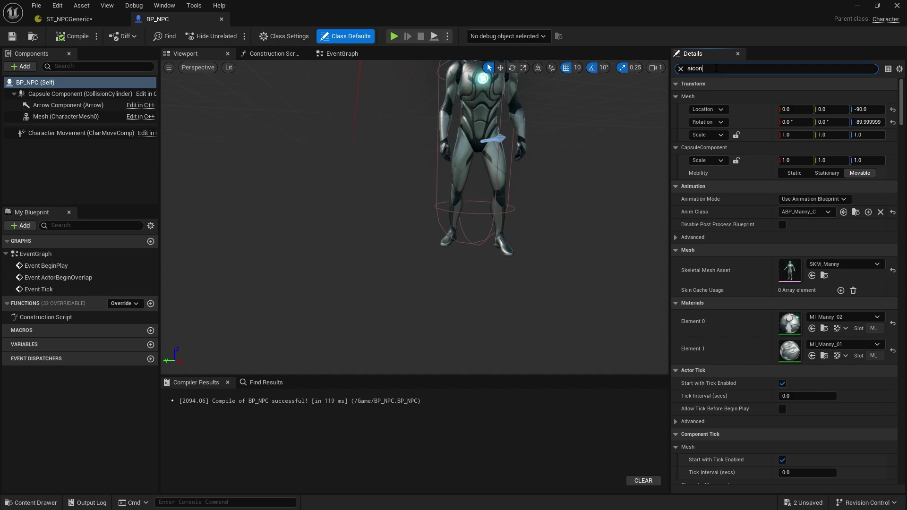
click(792, 95)
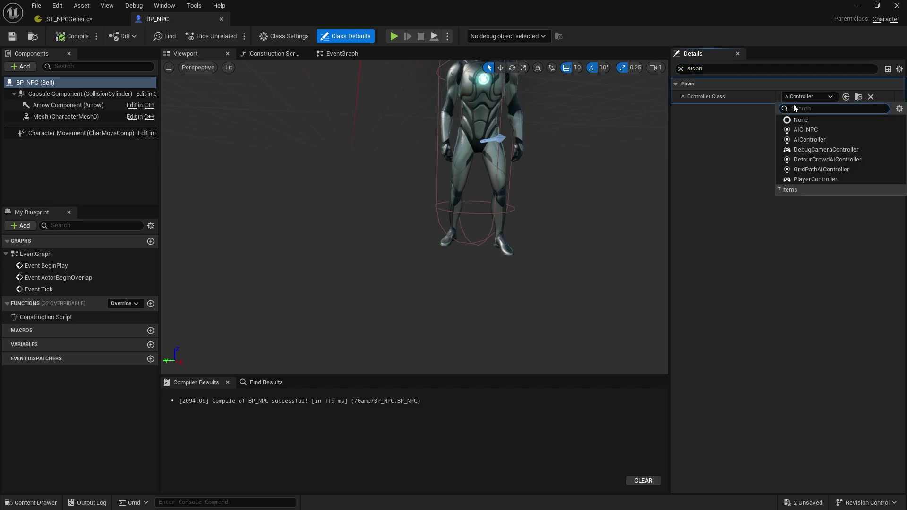
click(808, 129)
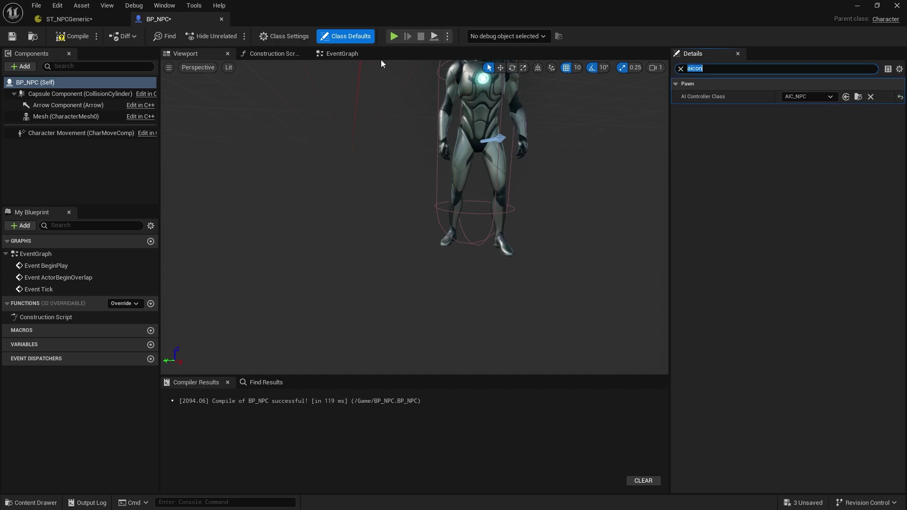
click(74, 37)
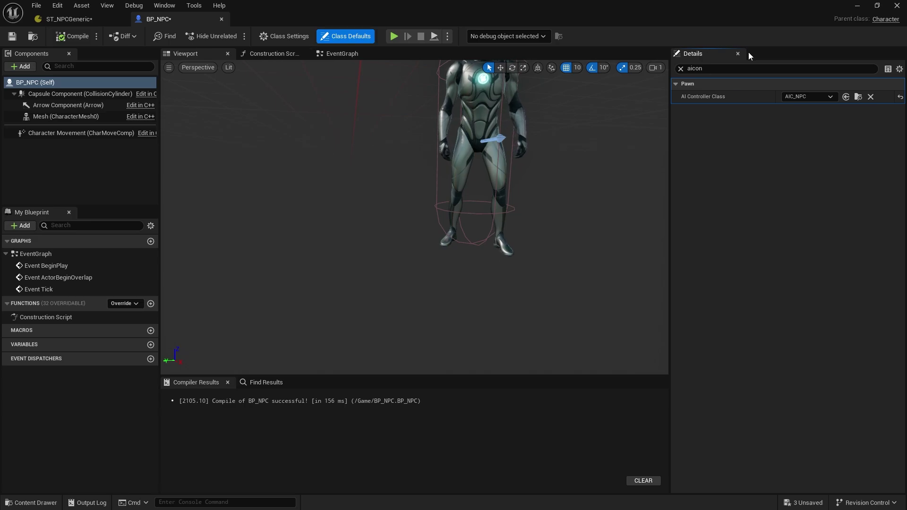
click(35, 503)
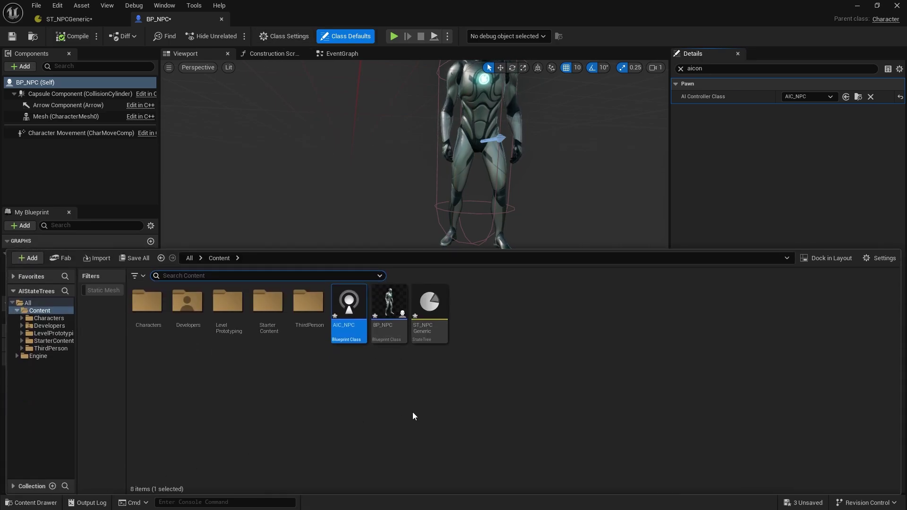
Add a StateTreeAI component to AIC_NPC with State Tree ST_NPCGeneric, then compile
double_click(347, 309)
click(22, 68)
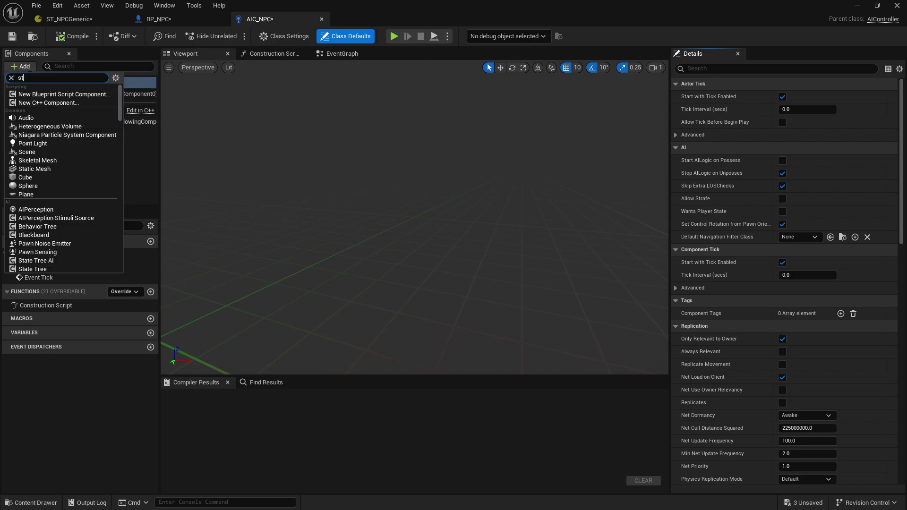
mouse_move(35, 95)
text(state)
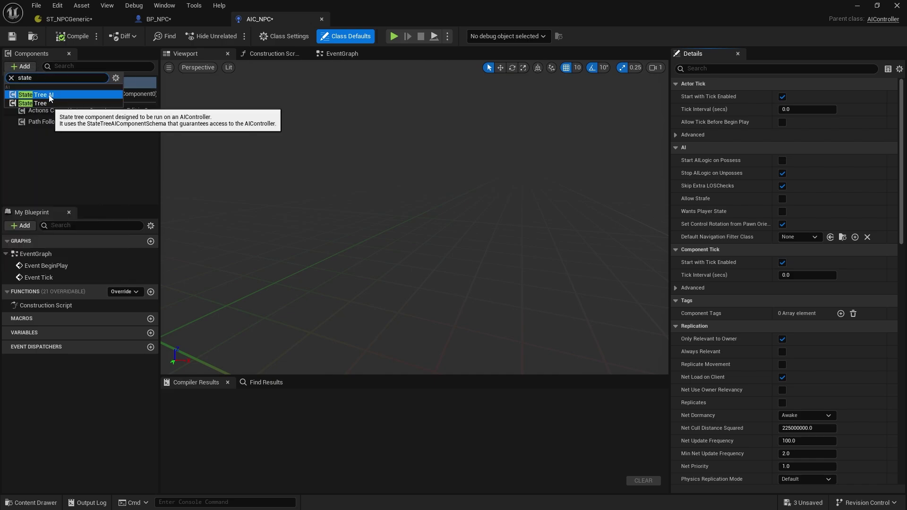
click(50, 97)
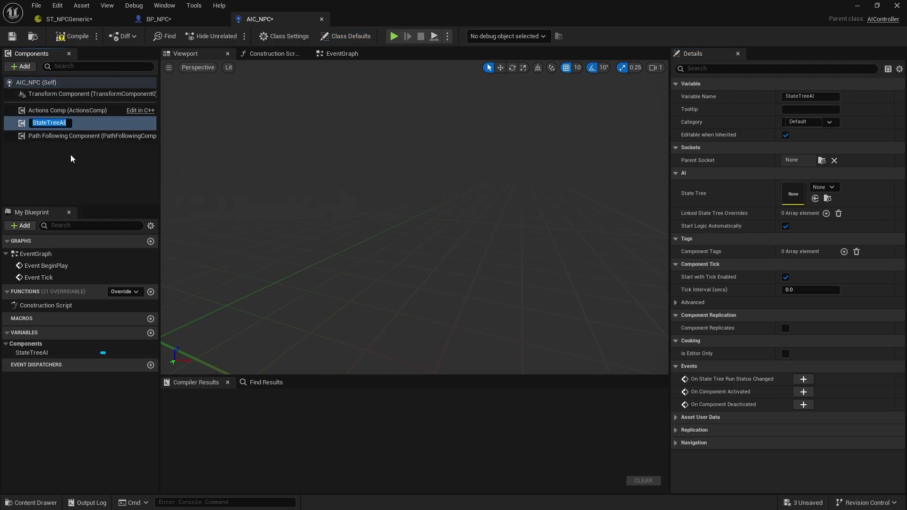
click(50, 124)
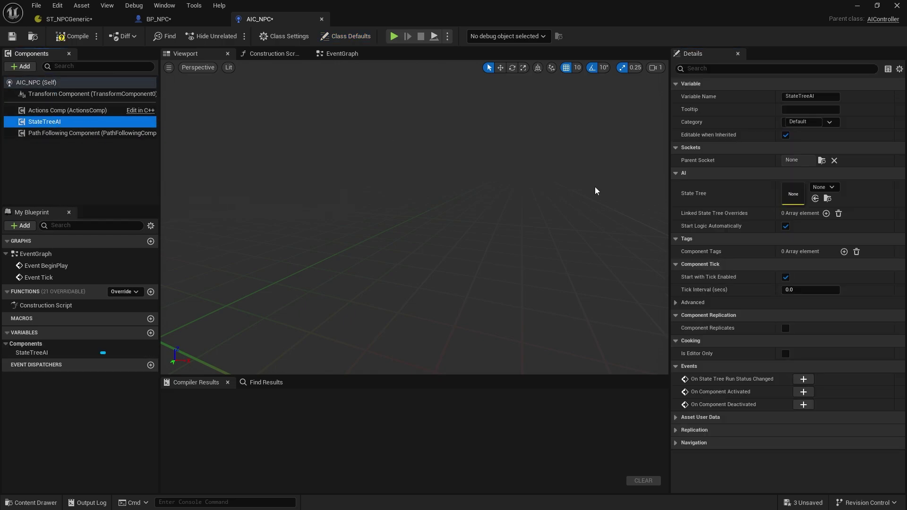
click(822, 187)
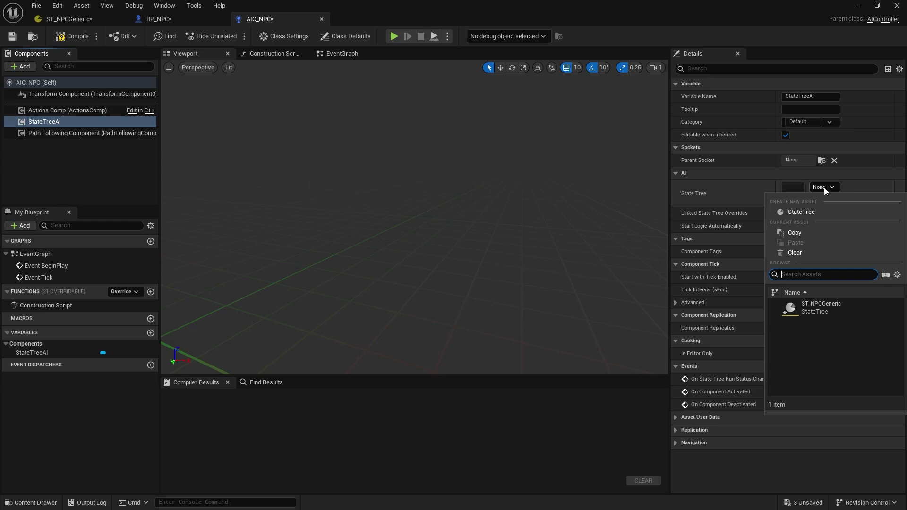
click(822, 312)
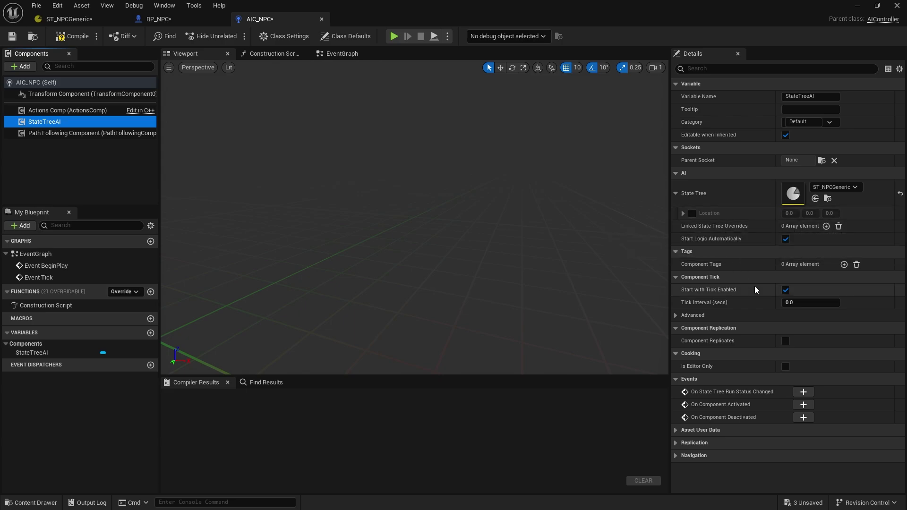
key(F7)
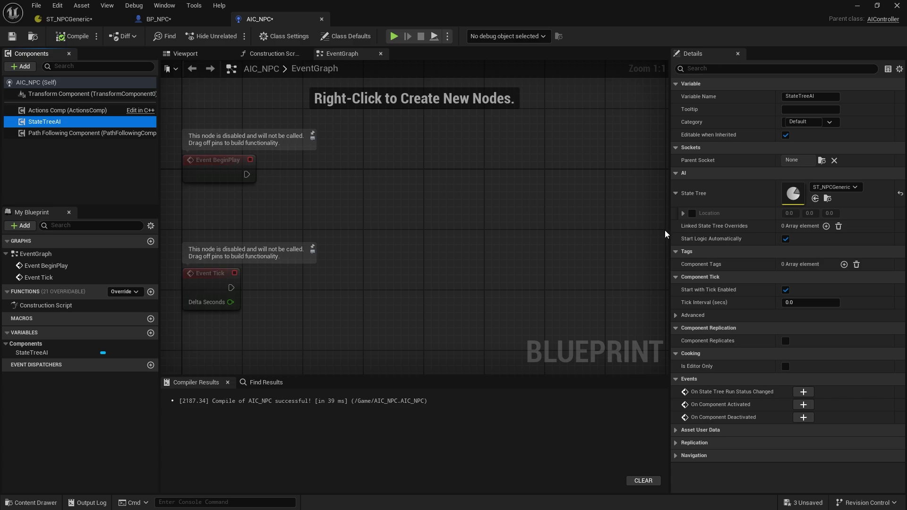
Toggle Start Logic Automatically, then add and delete StateTreeAI and Start Logic nodes in the EventGraph
click(785, 239)
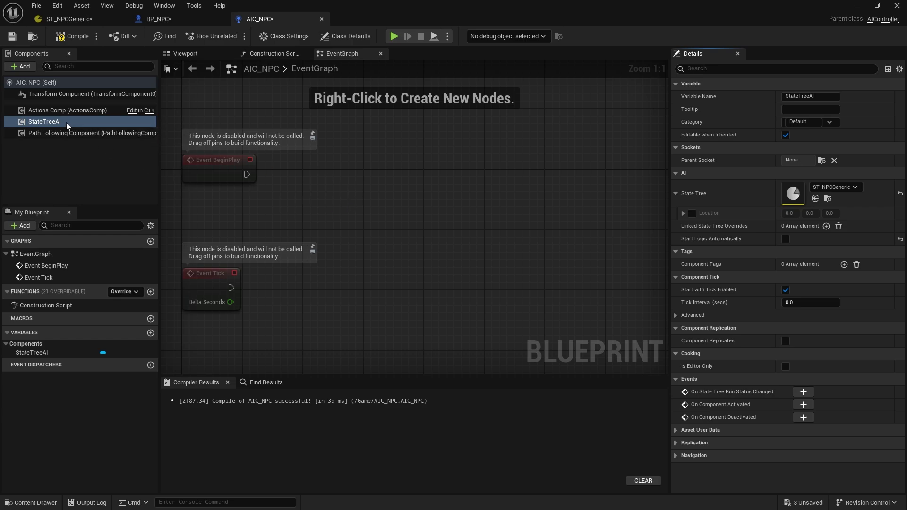
mouse_move(68, 125)
mouse_down()
mouse_move(298, 214)
mouse_move(357, 189)
mouse_up()
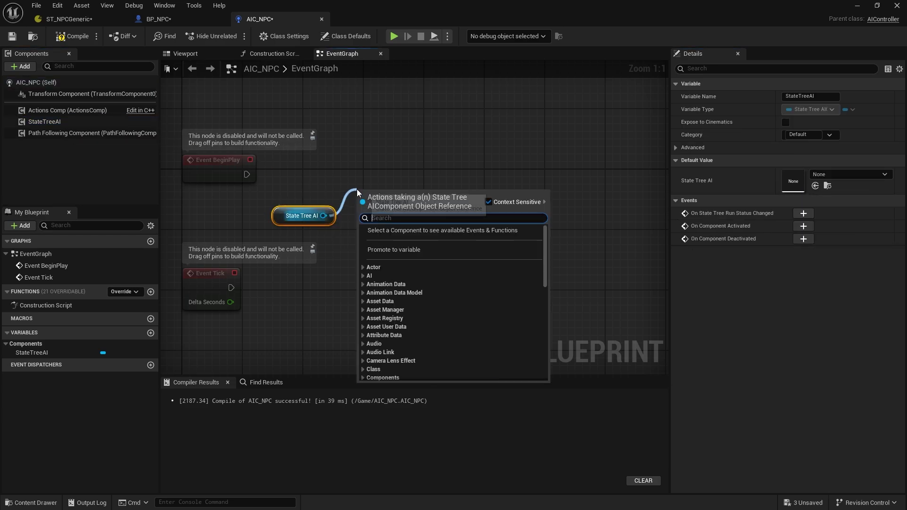
text(start logic)
key(Return)
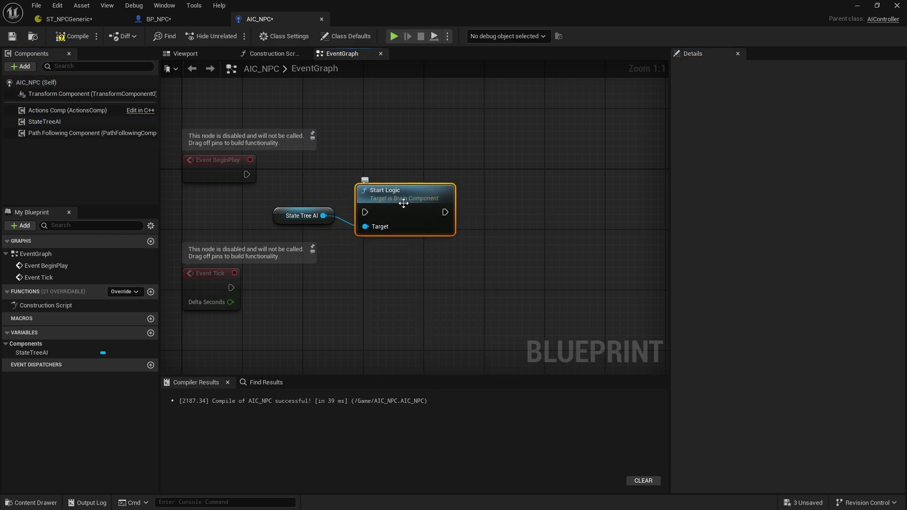
drag(301, 192, 382, 240)
key(Delete)
Reselect the StateTreeAI component, then compile, save and close AIC_NPC
click(45, 121)
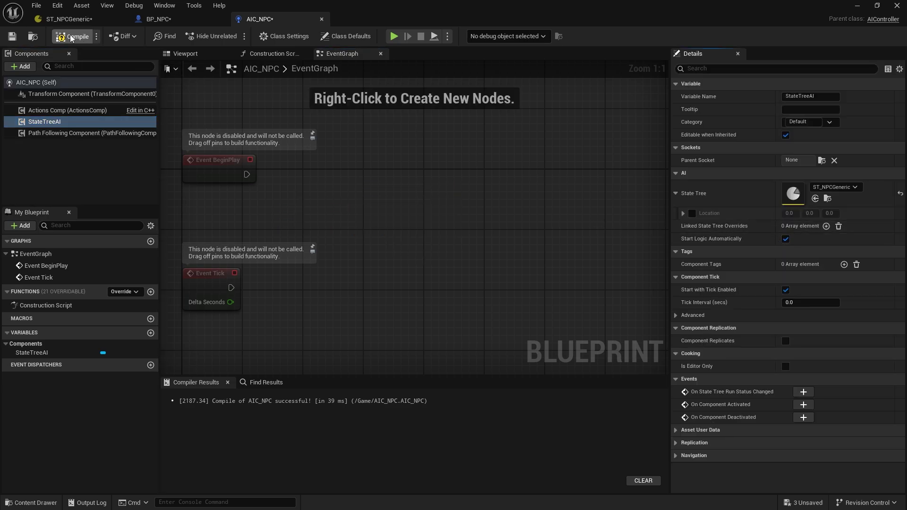
click(12, 35)
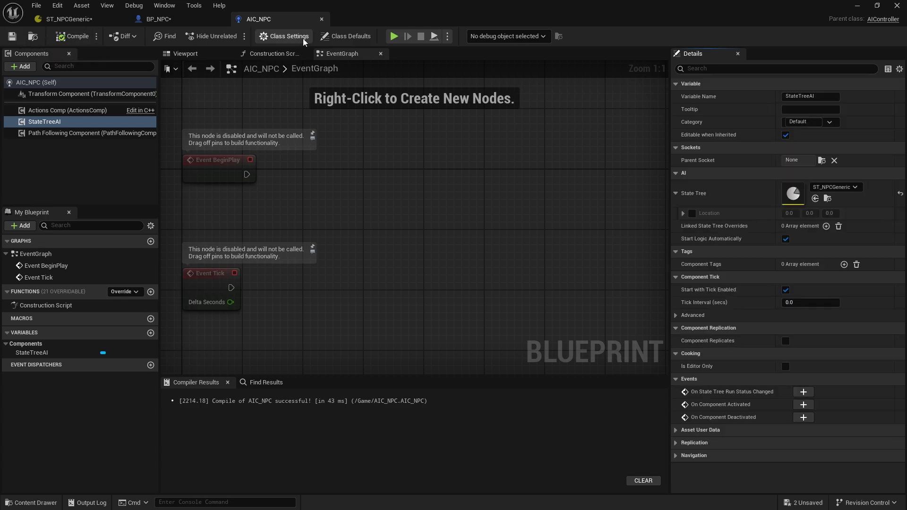
click(321, 19)
Close the BP_NPC and state tree editors, then place and focus a BP_NPC character beside the ramp
click(221, 19)
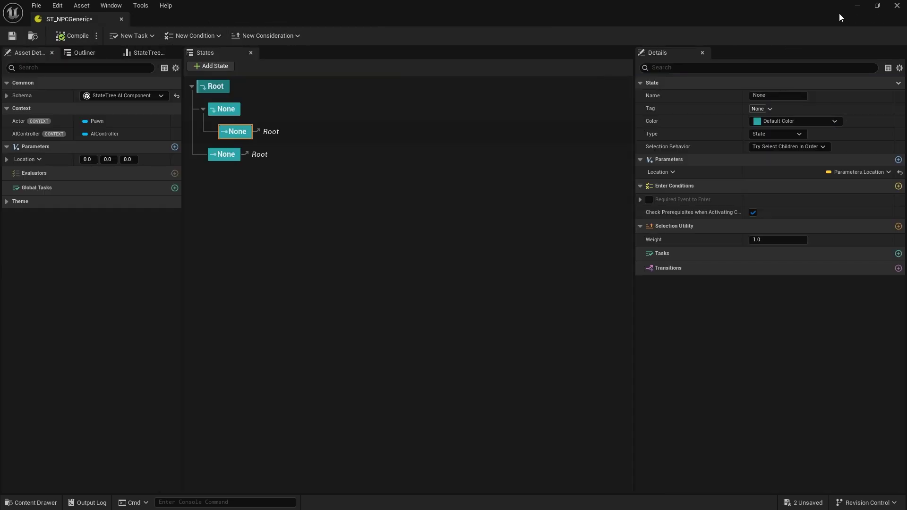
click(896, 6)
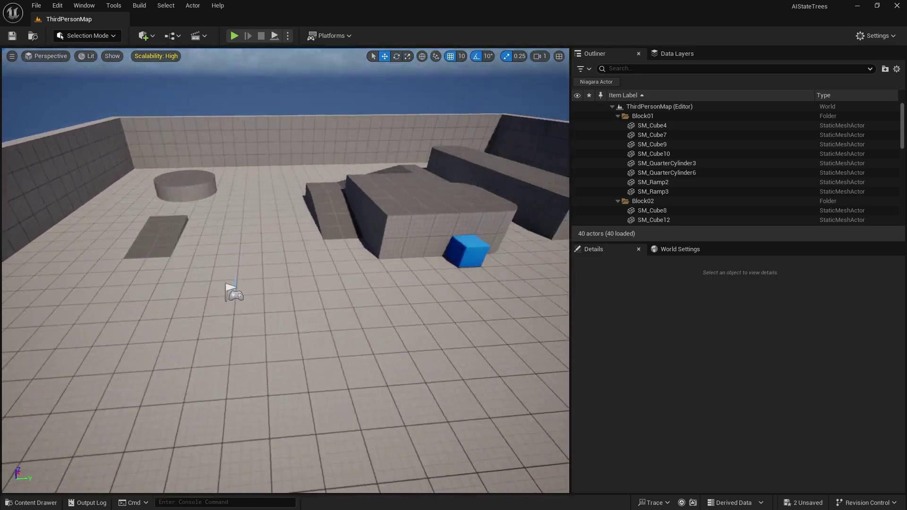
key(ctrl+space)
drag(349, 312, 204, 229)
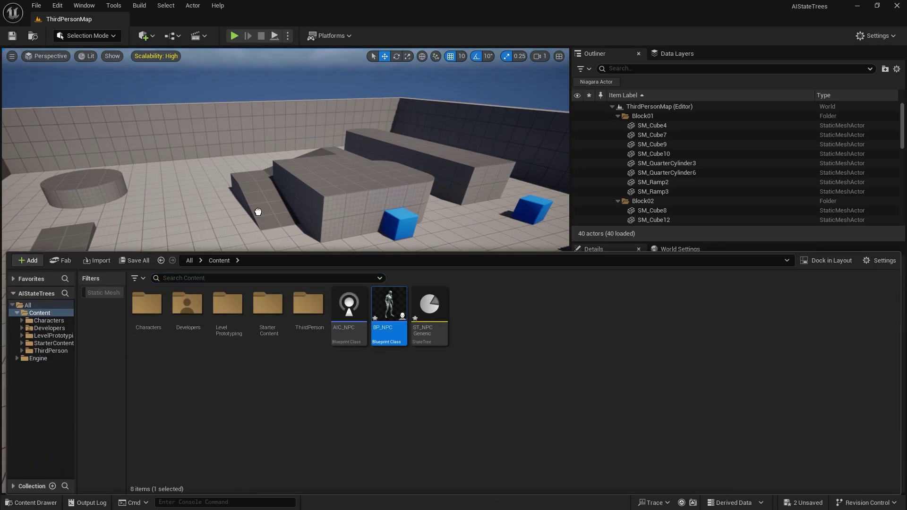
key(f)
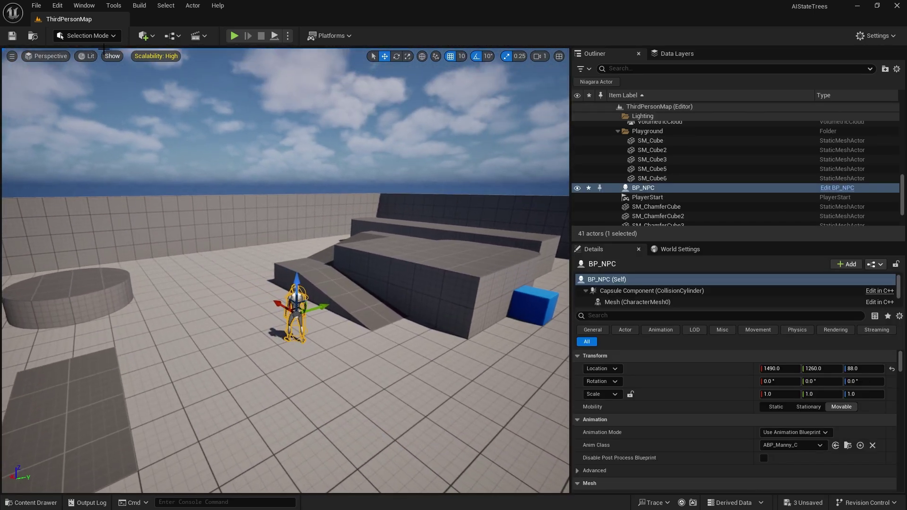
click(145, 36)
mouse_move(170, 197)
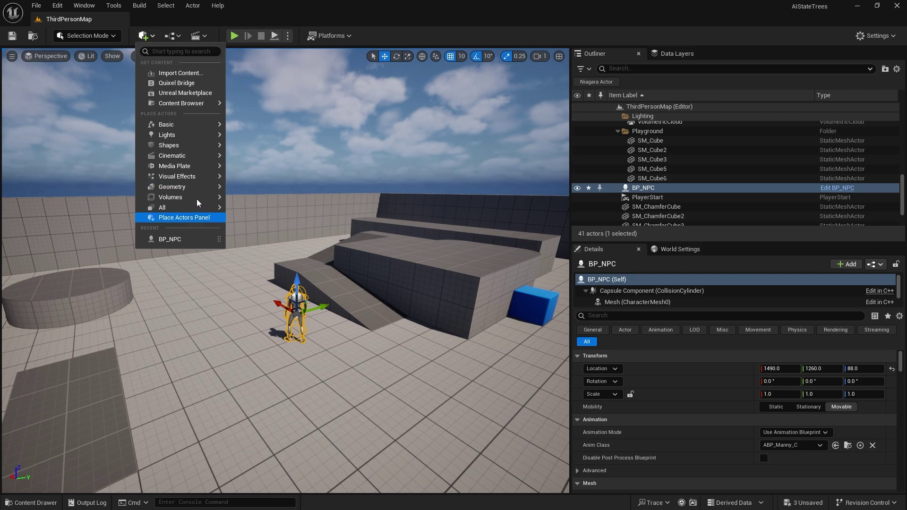
Place a Nav Mesh Bounds Volume, scaled to about 16.25 x 17.75 x 4.25, over the level floor
drag(274, 213, 210, 323)
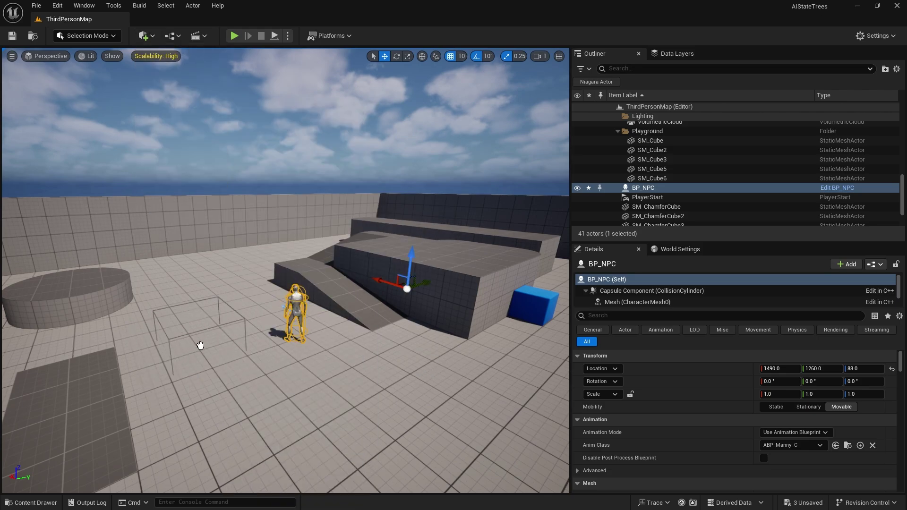
scroll(415, 381, down, 5)
scroll(486, 381, down, 5)
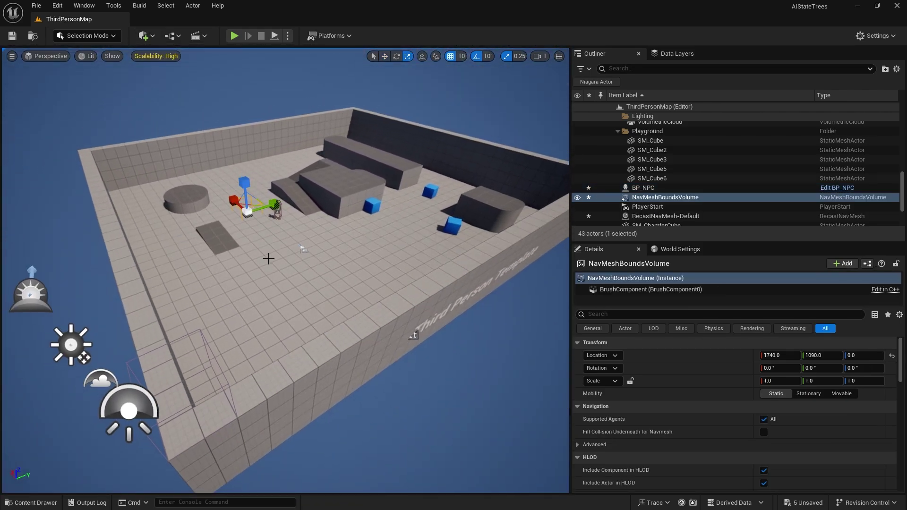
drag(248, 211, 240, 280)
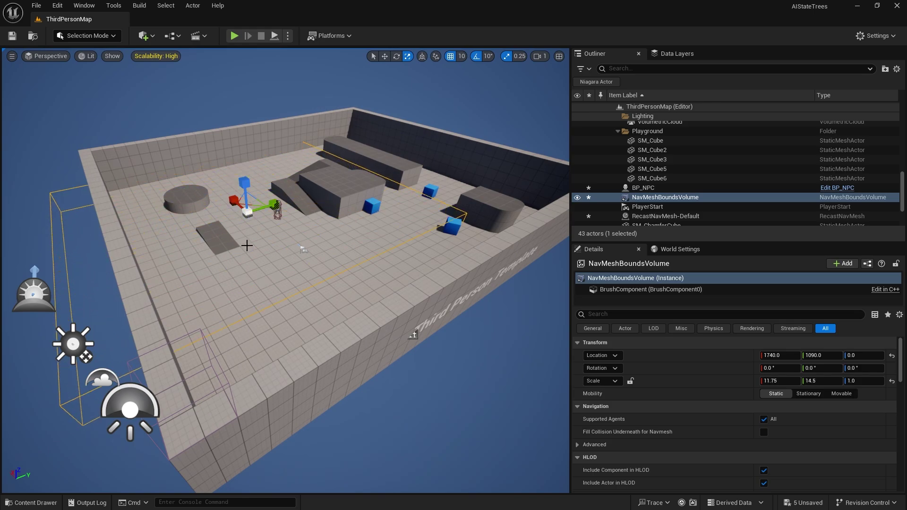
drag(232, 199, 213, 200)
key(w)
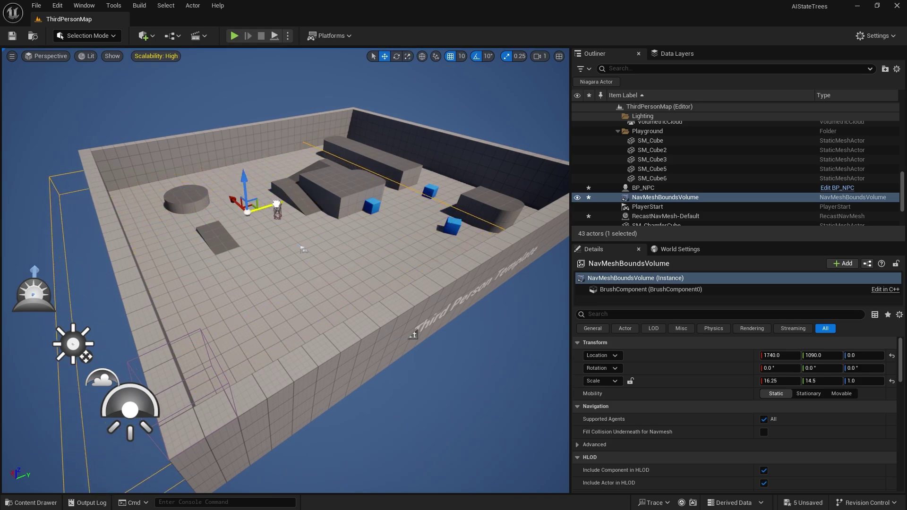
mouse_move(275, 206)
mouse_down()
mouse_move(328, 190)
mouse_move(299, 128)
mouse_up()
key(r)
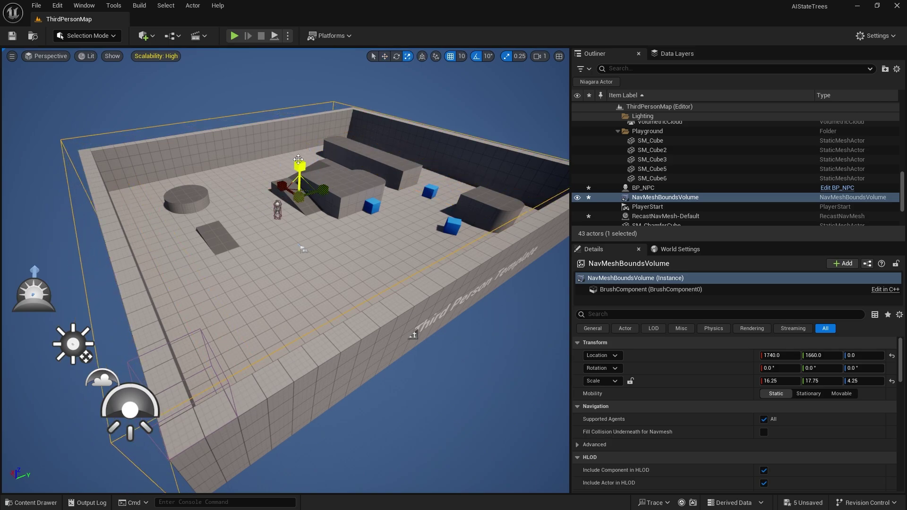
Preview the generated navmesh with P, inspect it up close, then hide it
key(p)
mouse_move(302, 250)
right_down()
mouse_move(355, 335)
mouse_move(354, 264)
right_up()
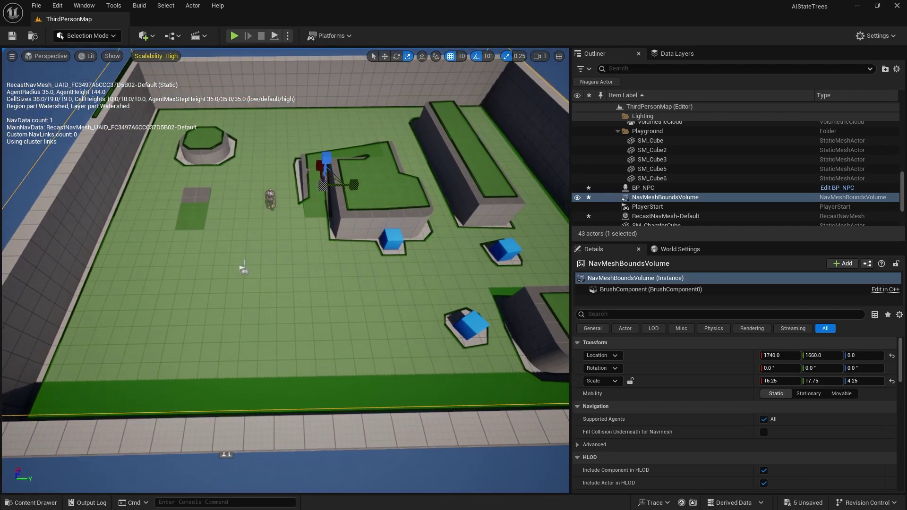
right_drag(363, 272, 362, 201)
key(p)
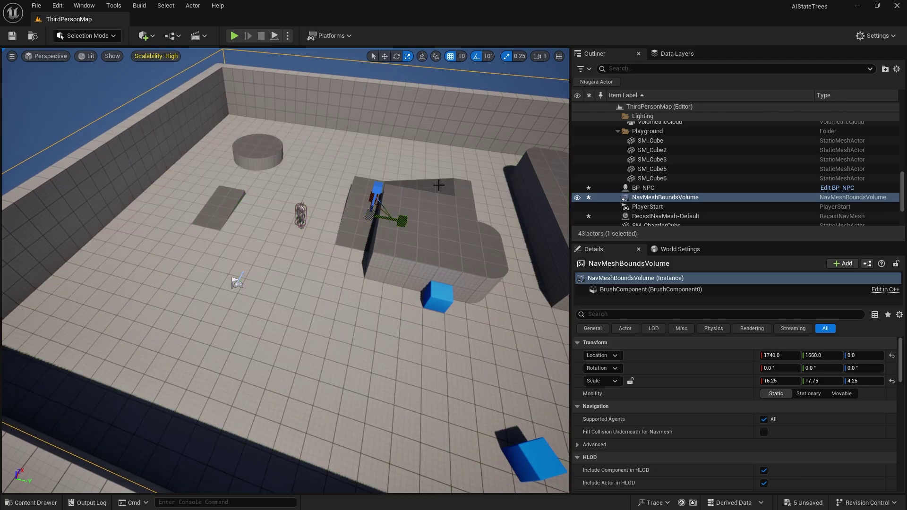
right_drag(484, 185, 425, 212)
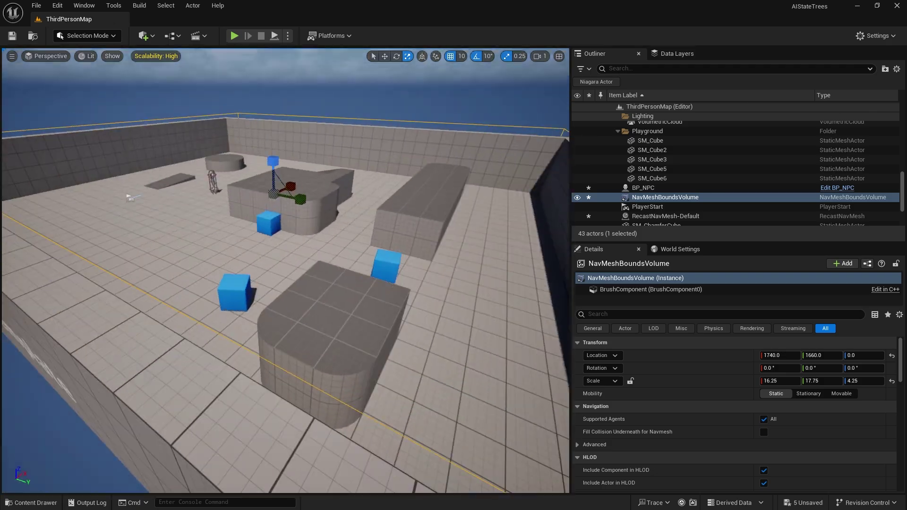